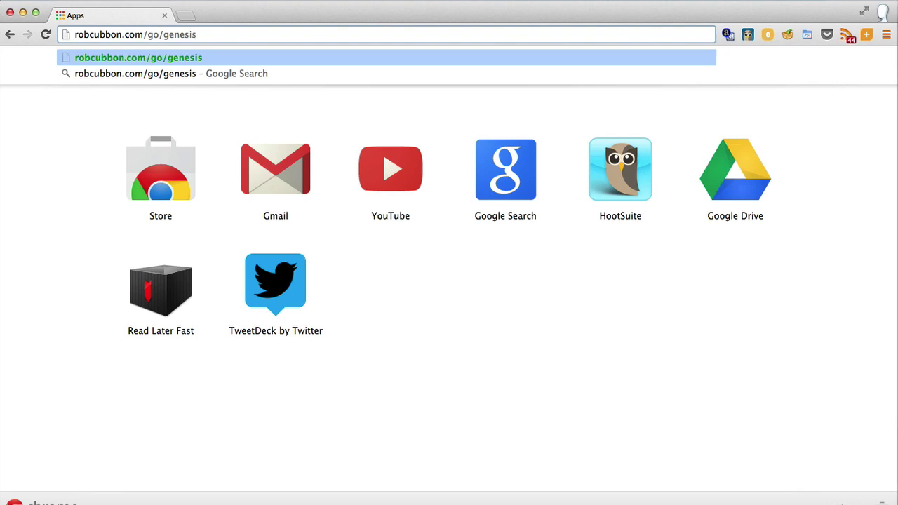
Go from the StudioPress theme shop to the Genesis Framework page and launch its full theme demo
key("Return")
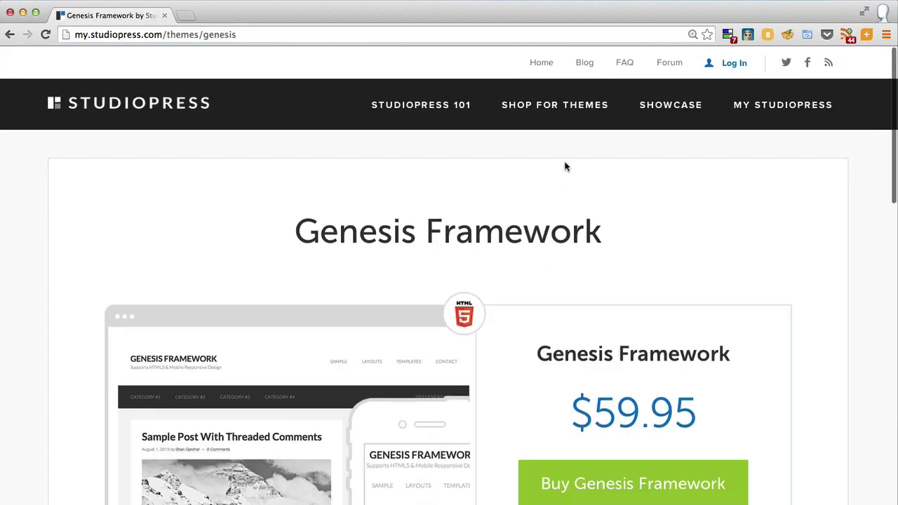
left_click(549, 115)
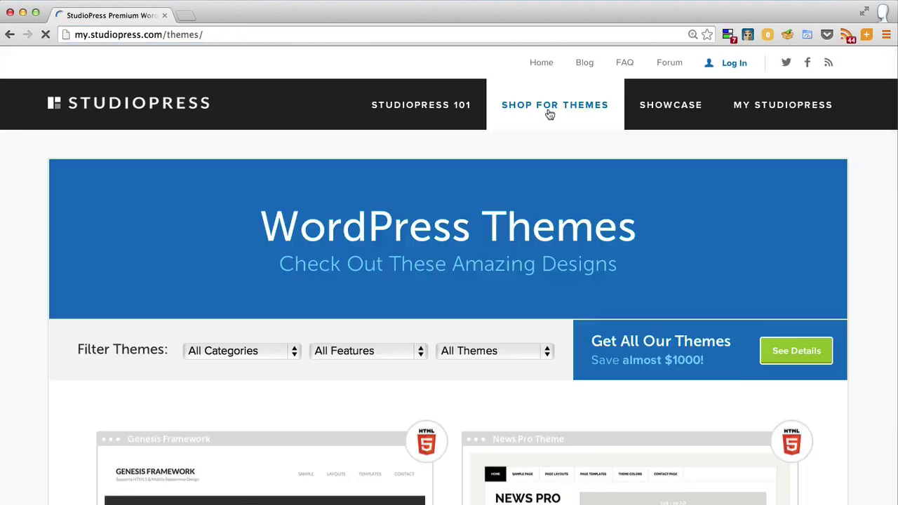
scroll(551, 301, "down", 4)
left_click(169, 341)
left_click(177, 428)
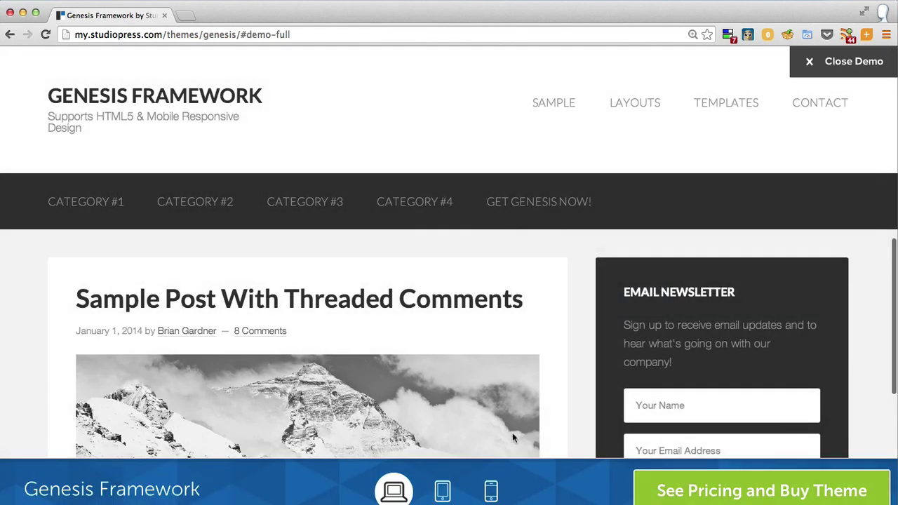
scroll(513, 436, "down", 5)
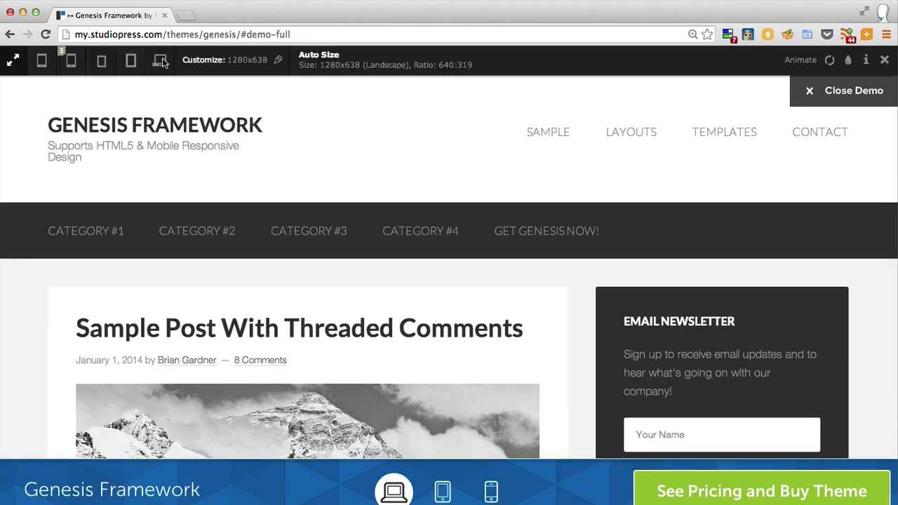
Preview the demo at 1280x800, tablet and custom widths, then return it to full browser width
left_click(161, 61)
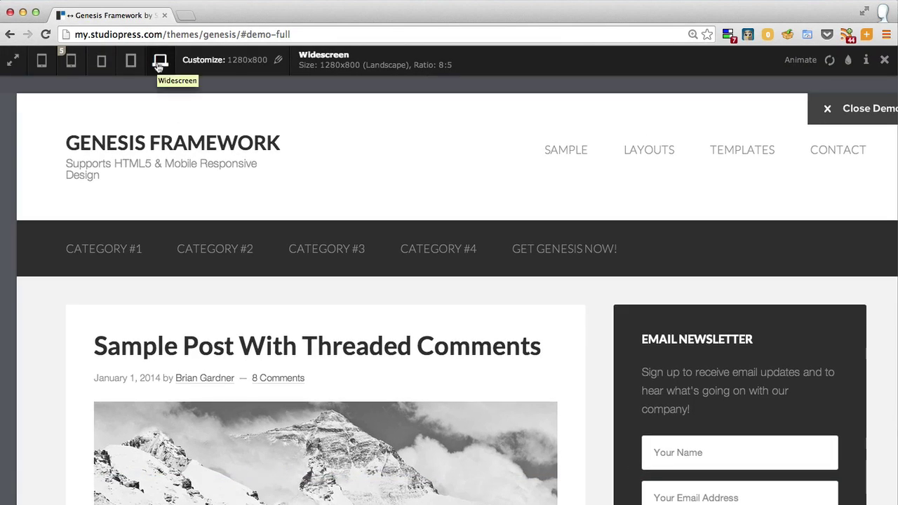
left_click(131, 61)
left_click_drag(728, 454, 577, 484)
scroll(437, 453, "down", 10)
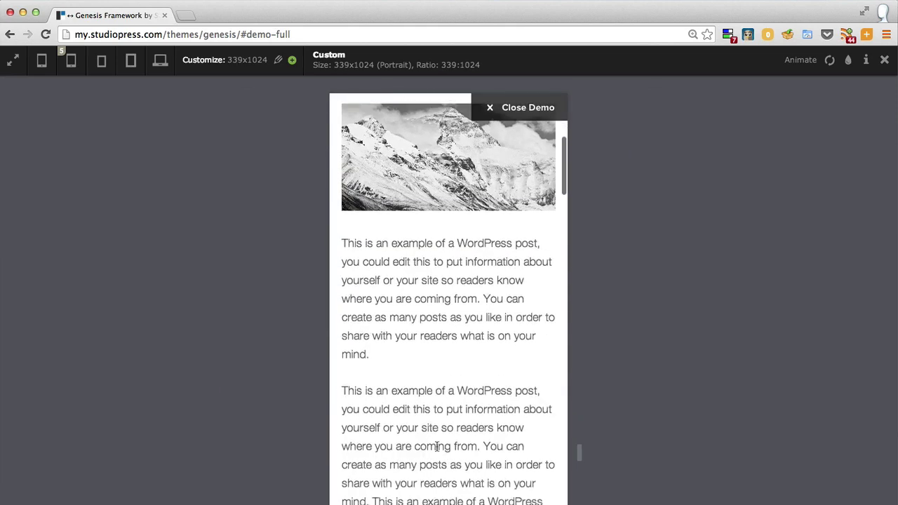
left_click_drag(579, 453, 883, 349)
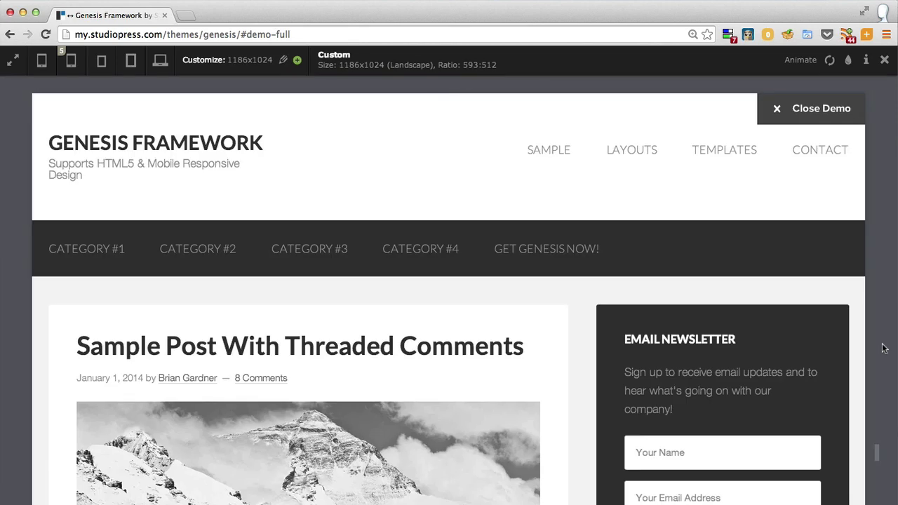
key("Escape")
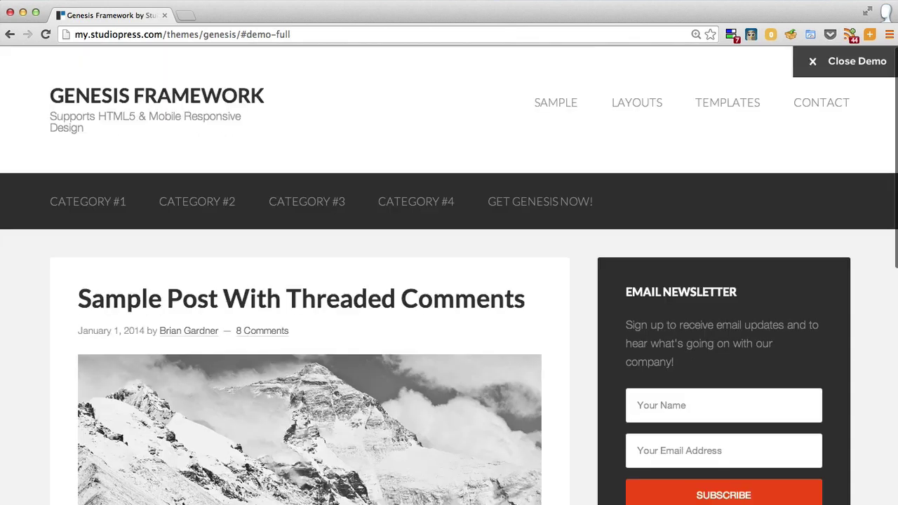
Search 'how to create a screenshot on windows' in a new tab, open the wikiHow guide, then return to Genesis
key("super+t")
type("how to create a screenshot on")
key("Down")
key("Down")
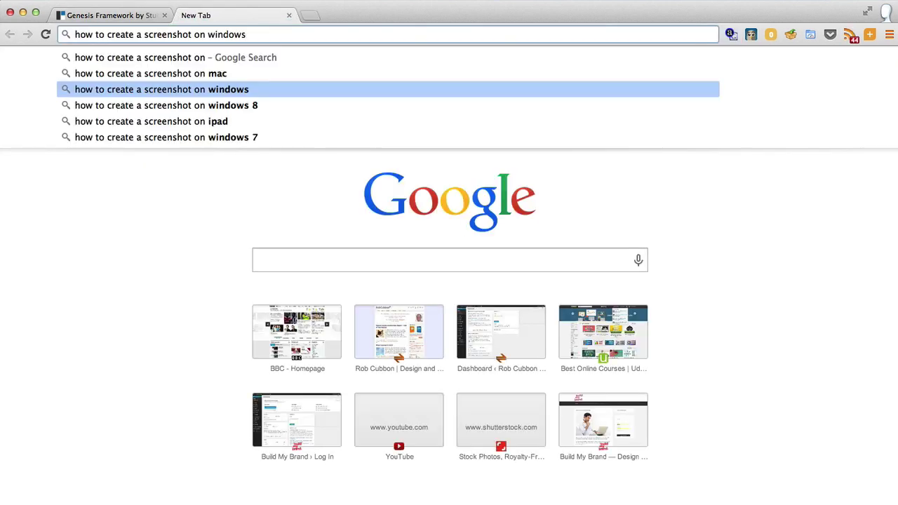
key("Return")
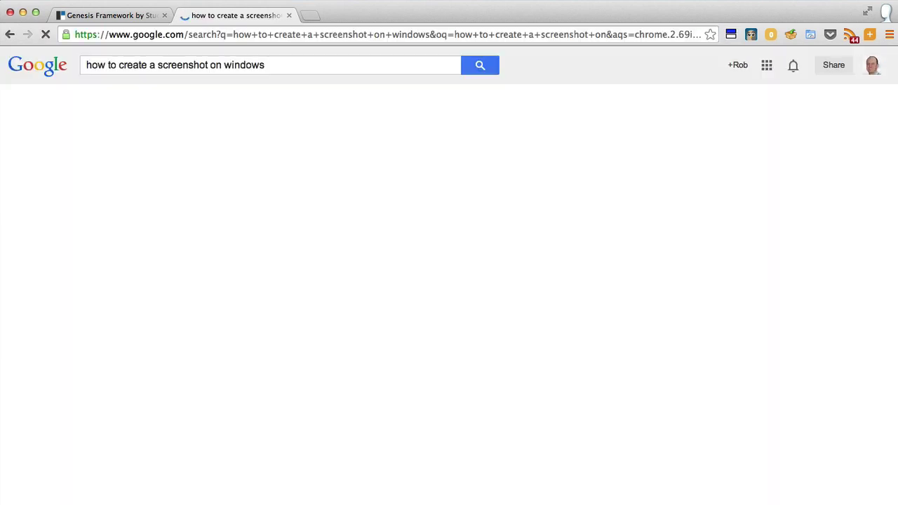
left_click(240, 162)
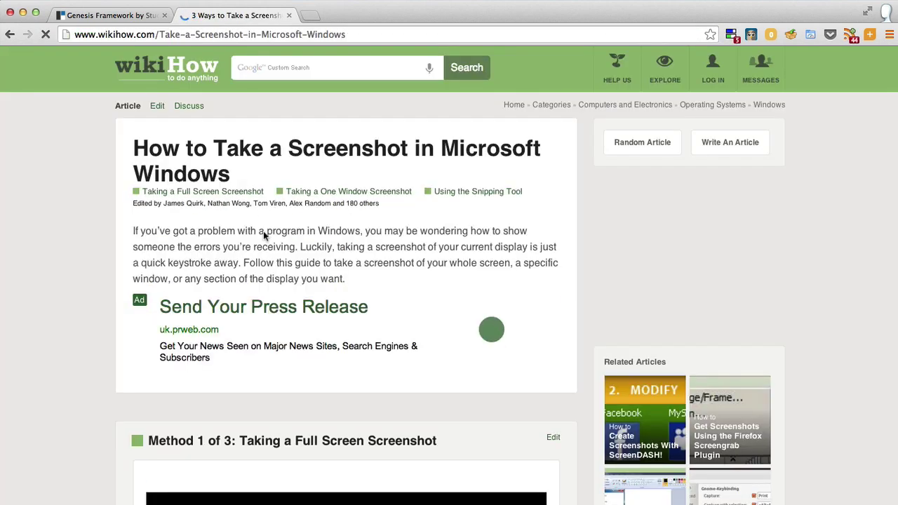
scroll(263, 231, "down", 4)
left_click(105, 15)
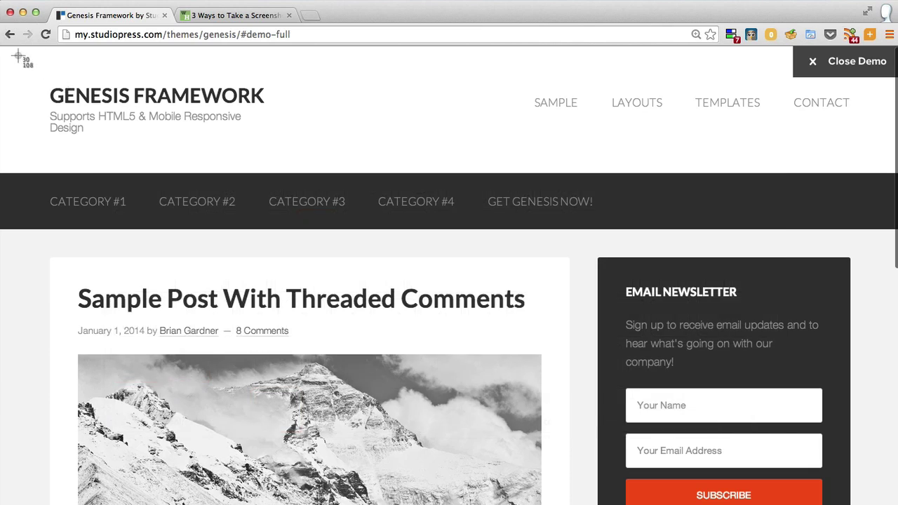
Capture one screenshot of the Genesis demo's header area and another of the post text below
left_click_drag(19, 54, 885, 504)
scroll(448, 275, "down", 10)
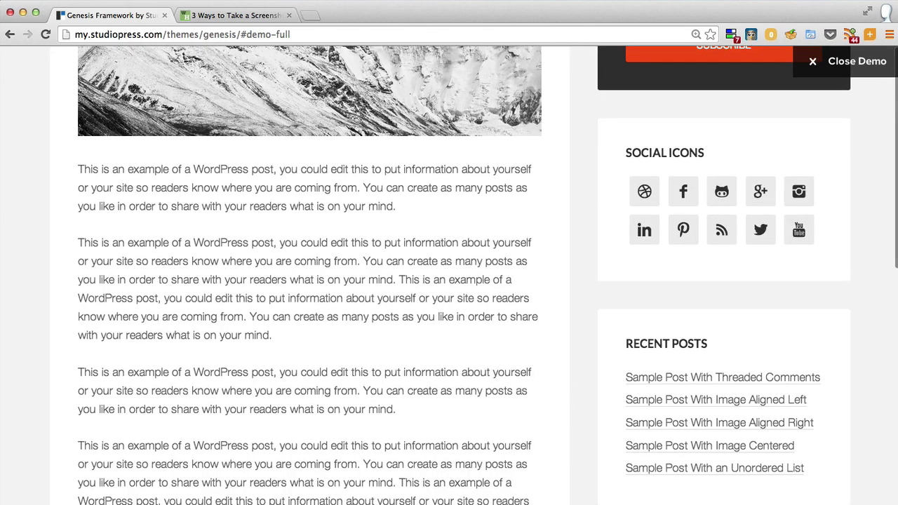
scroll(449, 275, "up", 1)
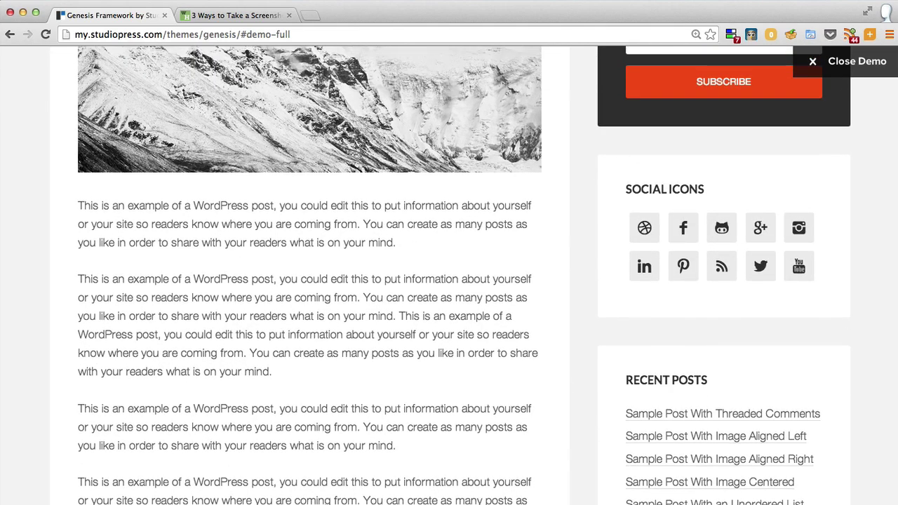
key("super+shift+4")
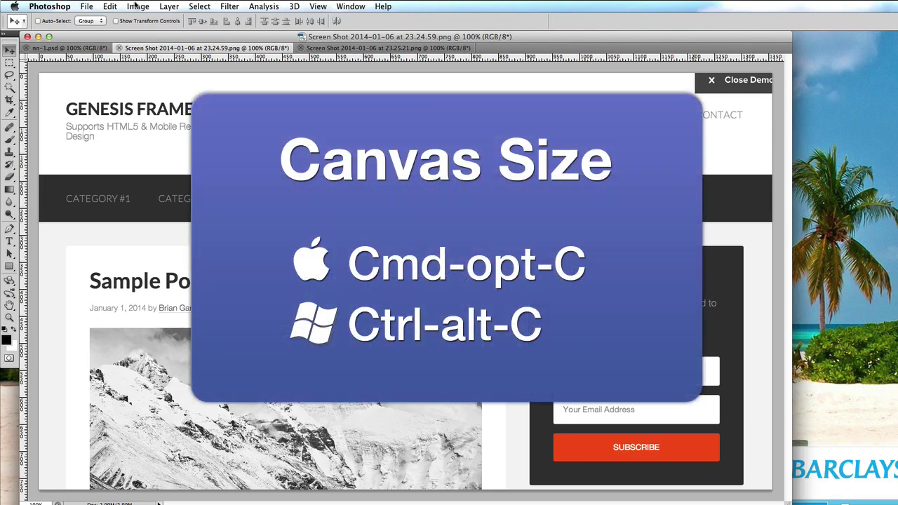
Extend the screenshot's canvas height from 771 to 1400 pixels, anchored top-centre, filling white below
left_click(136, 7)
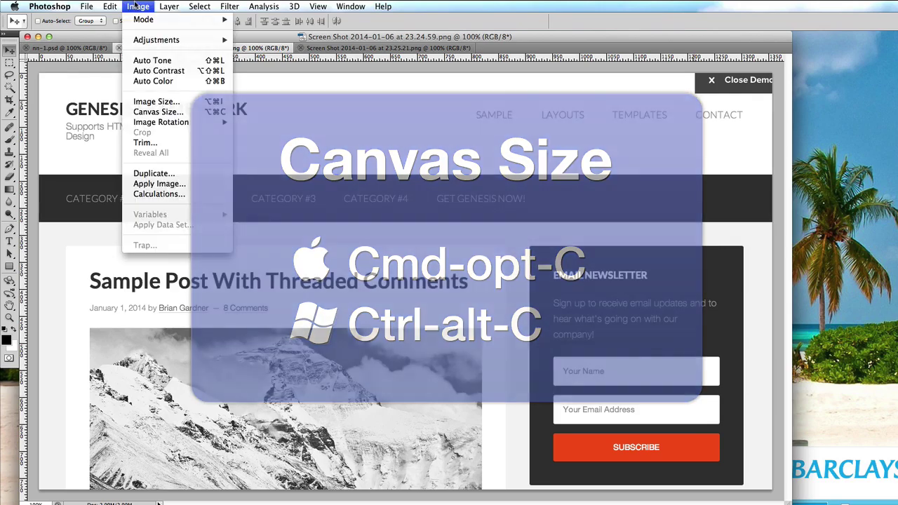
left_click(158, 111)
left_click(367, 244)
double_click(356, 214)
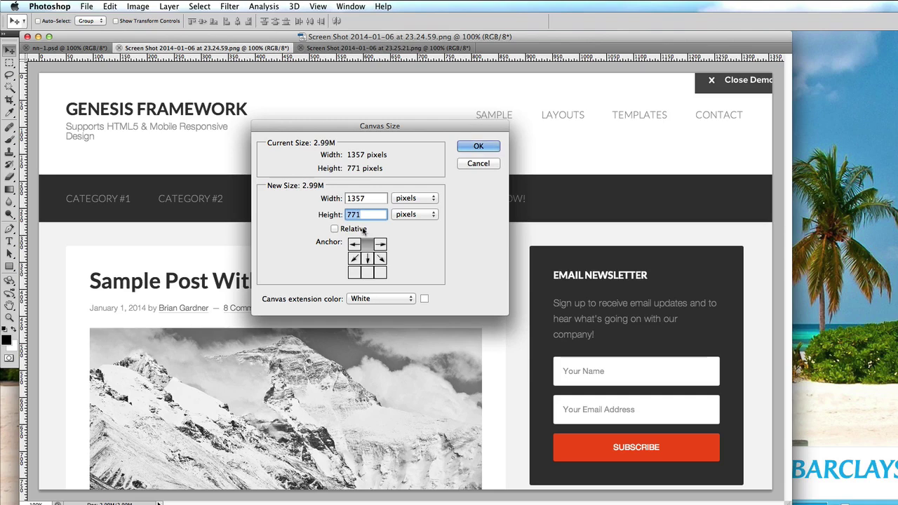
type("1400")
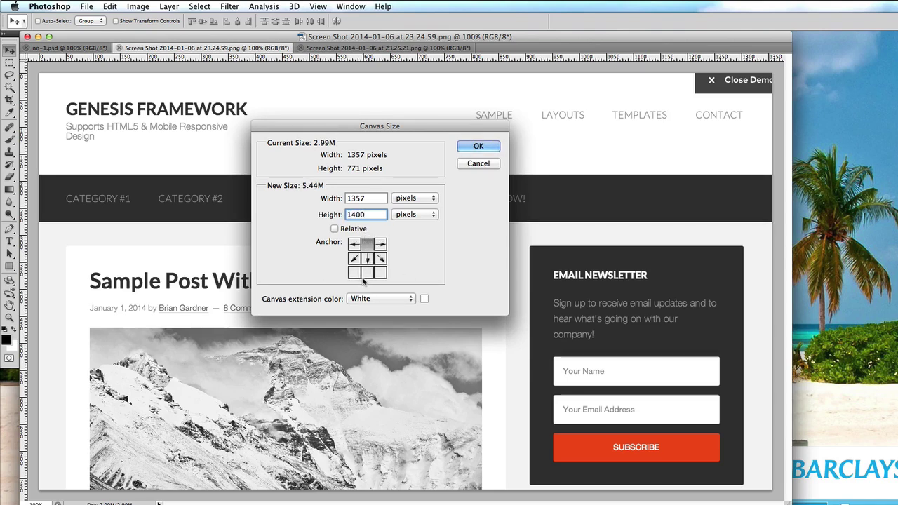
key("Return")
scroll(416, 406, "down", 10)
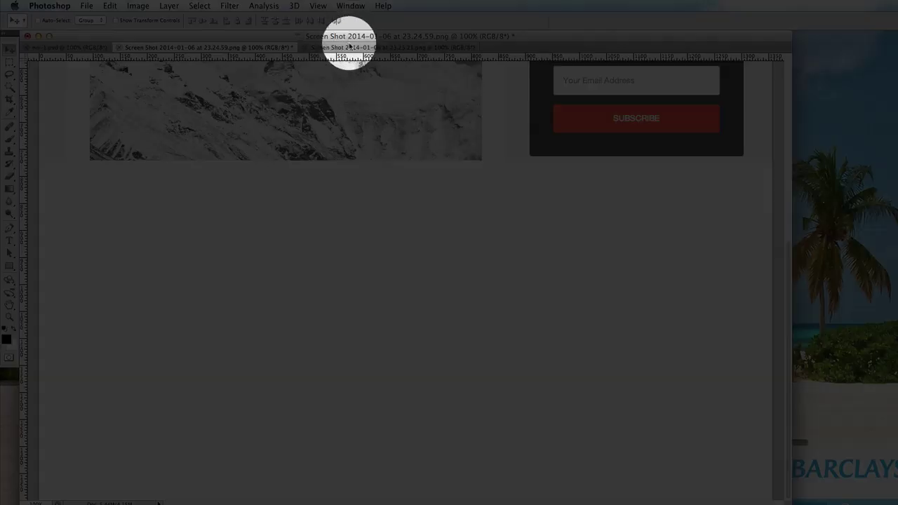
Copy the entire post-text screenshot and paste it into the enlarged header document as Layer 1
left_click(351, 48)
key("super+a")
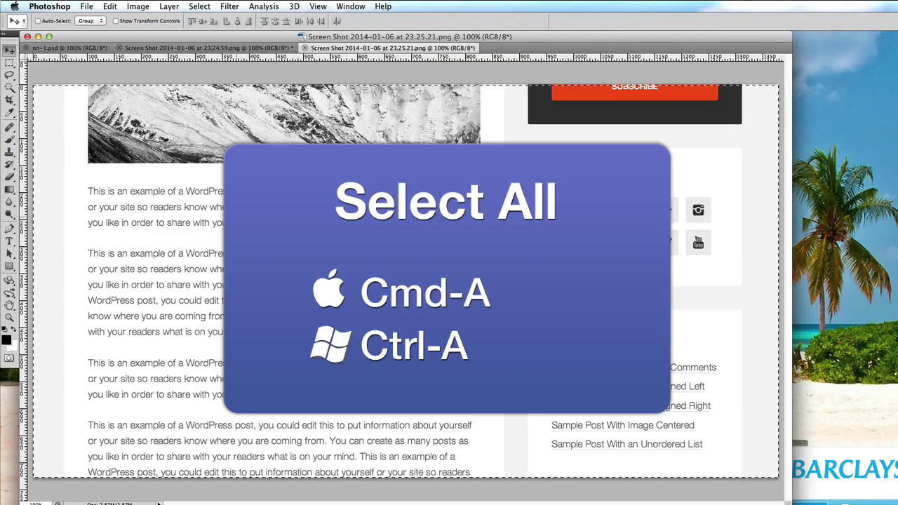
key("super+c")
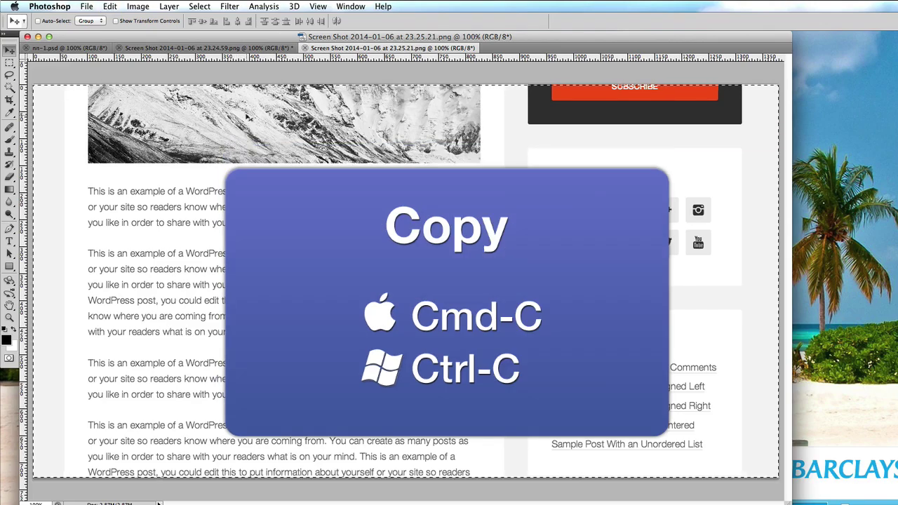
left_click(246, 48)
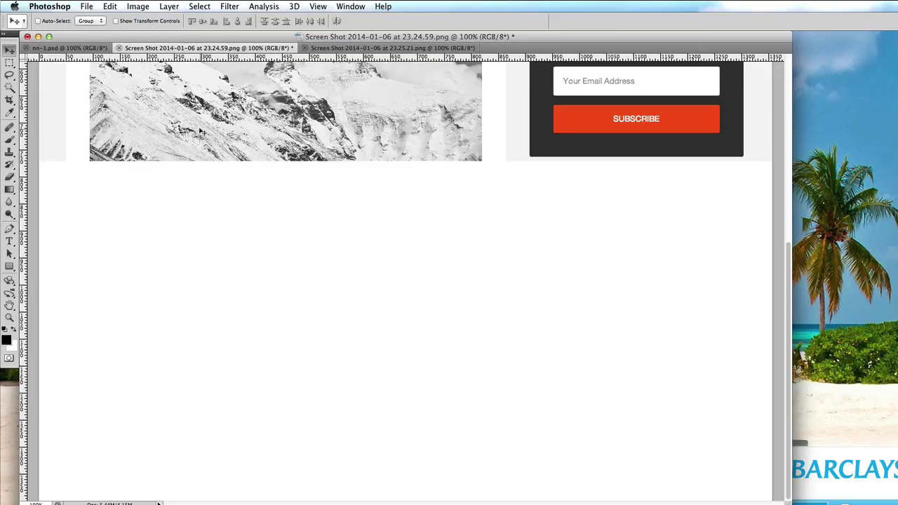
key("super+v")
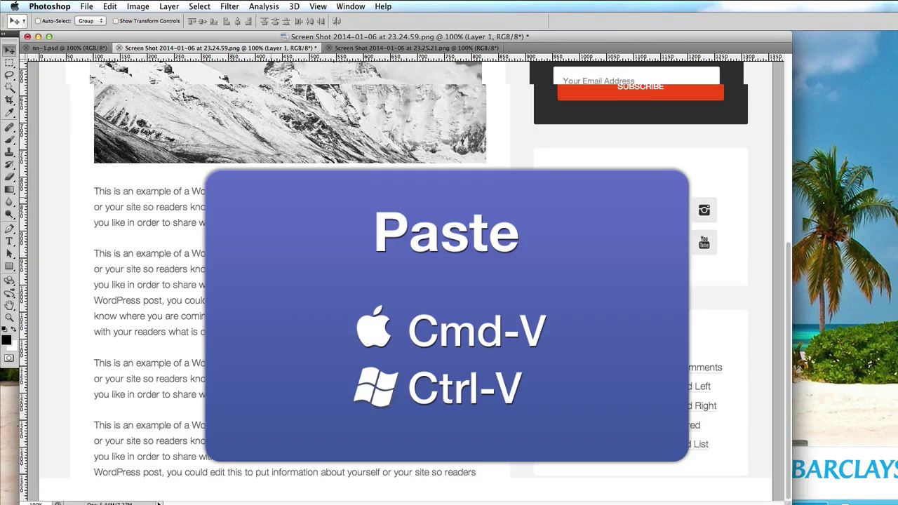
Nudge the pasted layer with the arrow keys to line it up, then return to the document top
key("shift+Down")
key("shift+Down")
key("shift+Down")
key("shift+Down")
key("shift+Down")
key("Left")
key("Left")
key("Left")
key("Left")
key("Left")
key("Left")
key("Left")
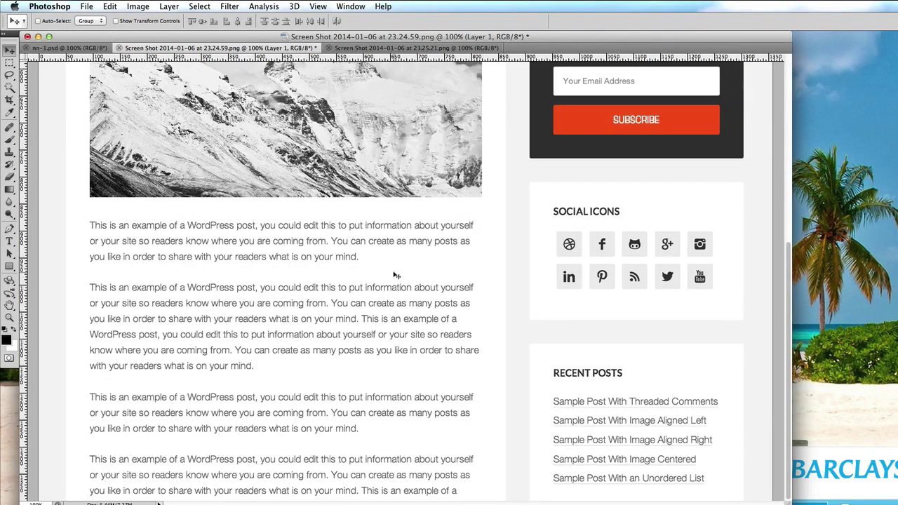
key("Up")
key("Up")
scroll(396, 275, "up", 8)
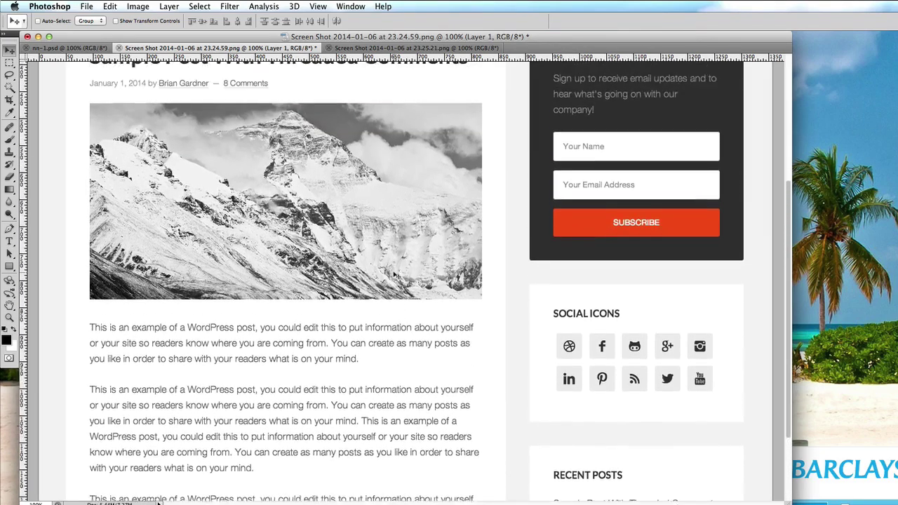
scroll(396, 275, "up", 3)
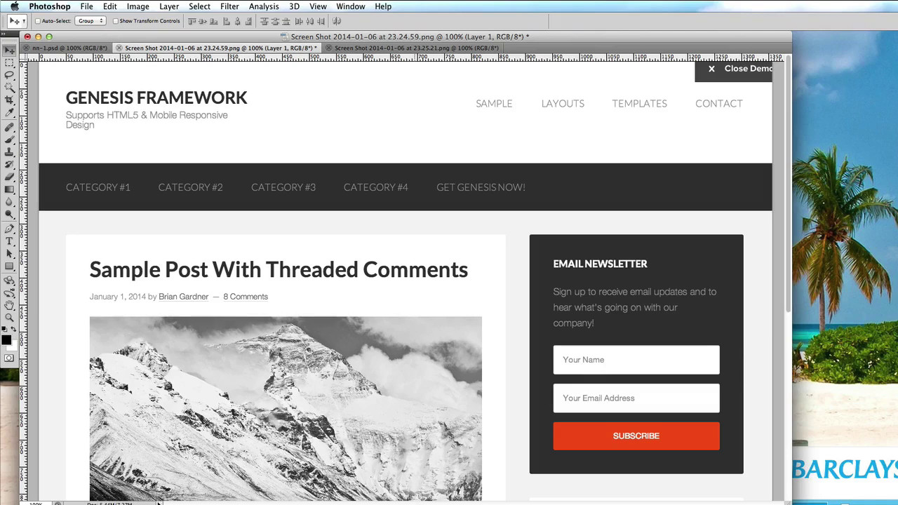
Open the Genesis page screenshot from the Desktop in GIMP
left_click(64, 6)
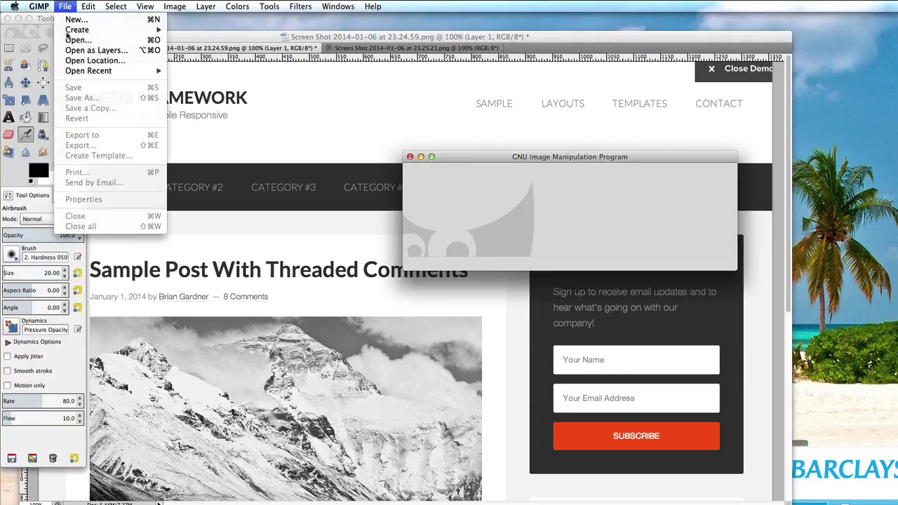
left_click(70, 40)
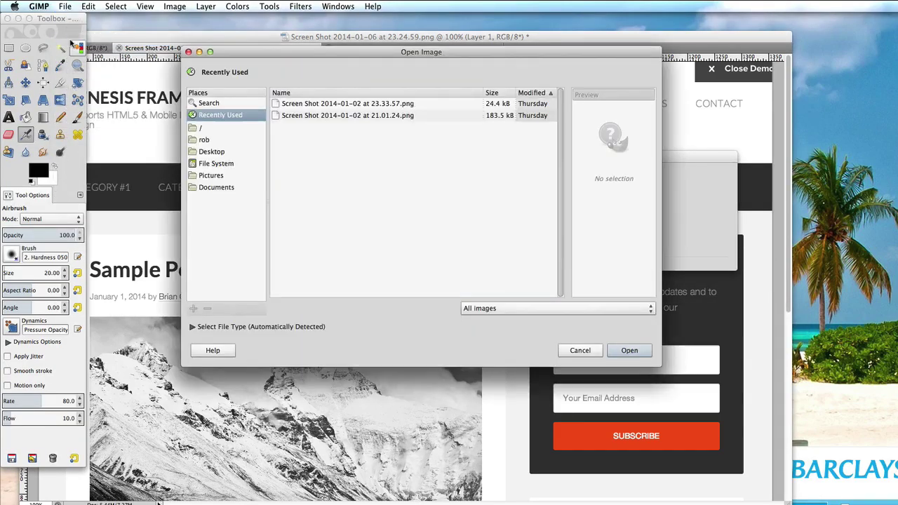
left_click(215, 152)
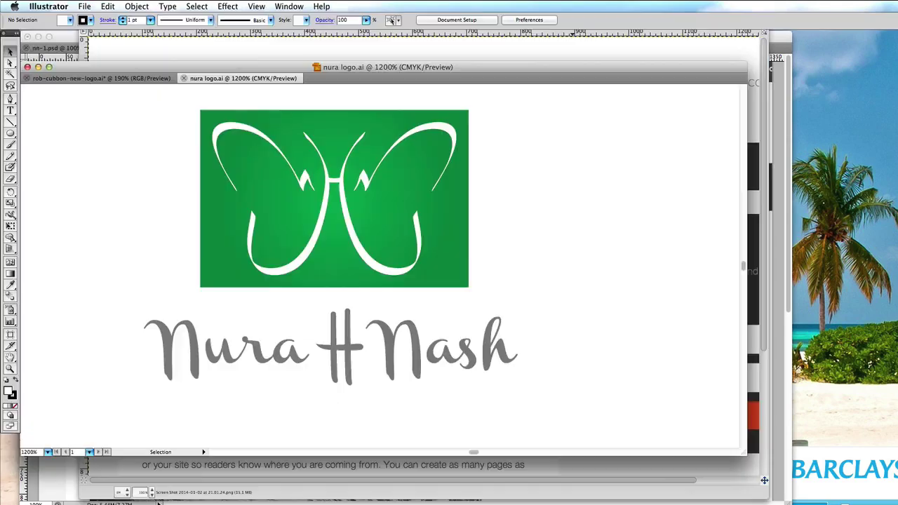
Capture a screenshot of the Nura Nash logo and center its image window in GIMP
key("super+minus")
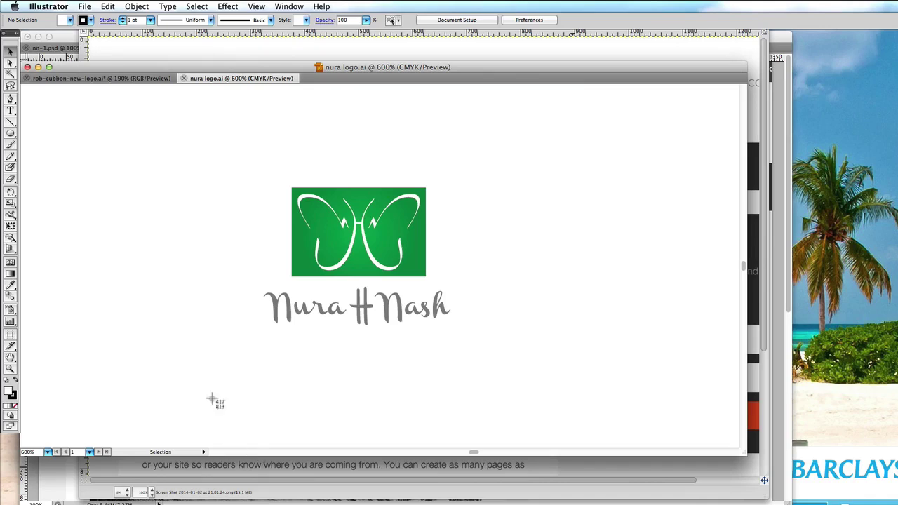
left_click_drag(252, 169, 463, 335)
left_click_drag(178, 18, 416, 62)
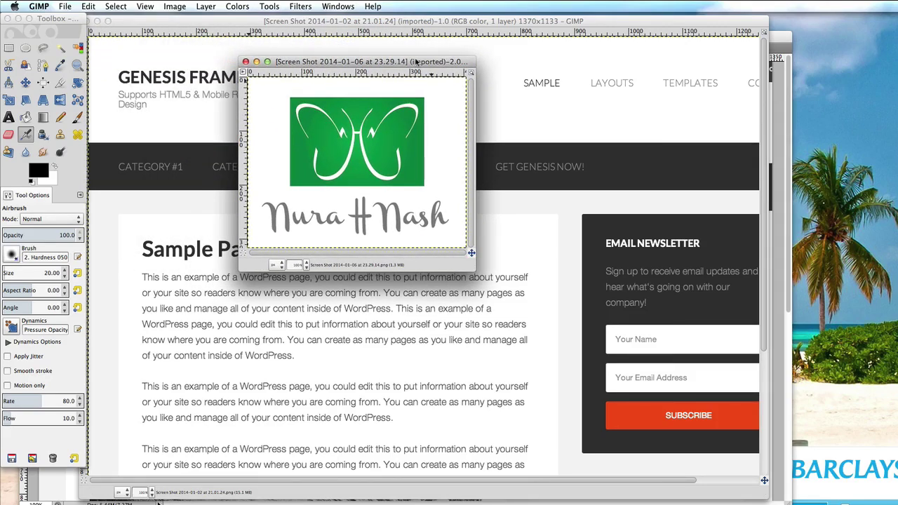
Select all of the logo screenshot and paste it onto the Genesis page screenshot
key("super+a")
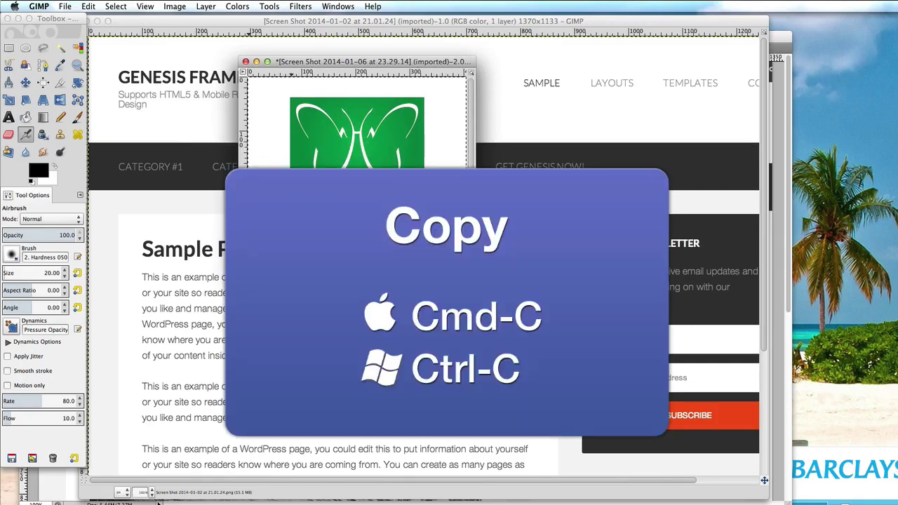
left_click(165, 143)
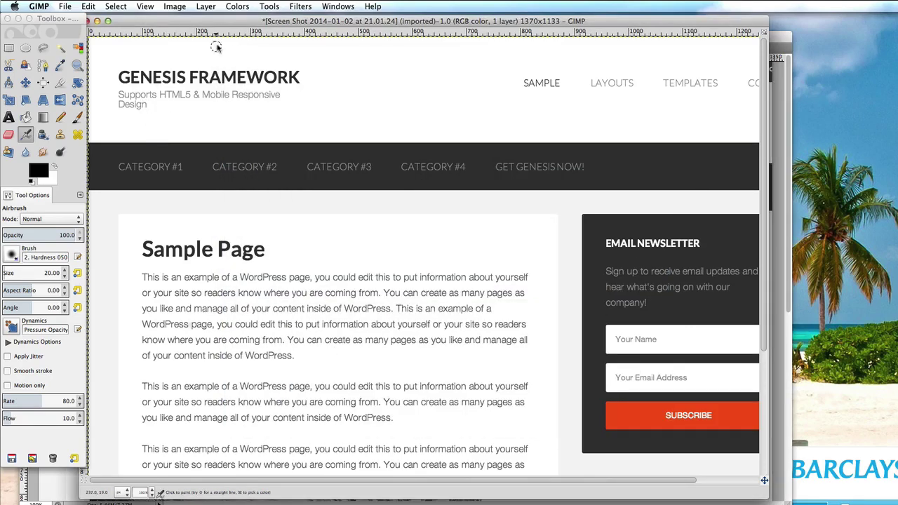
left_click_drag(208, 24, 225, 26)
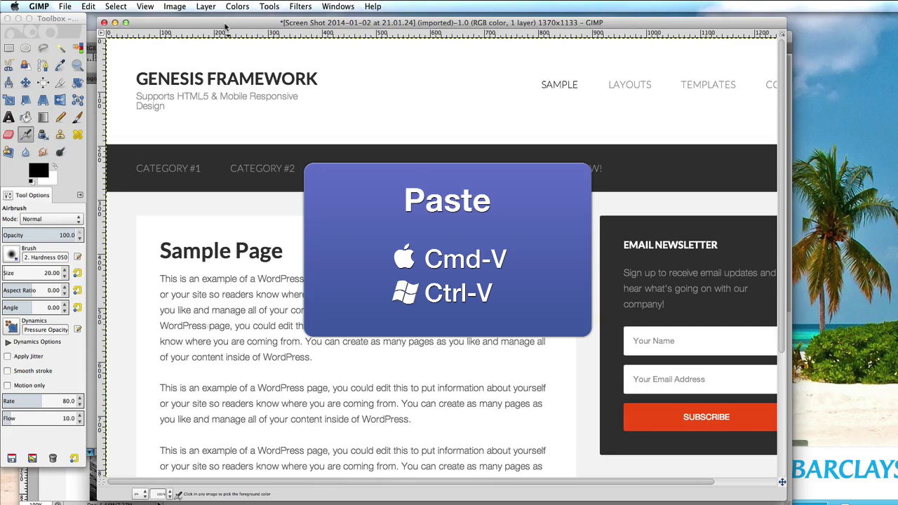
key("super+v")
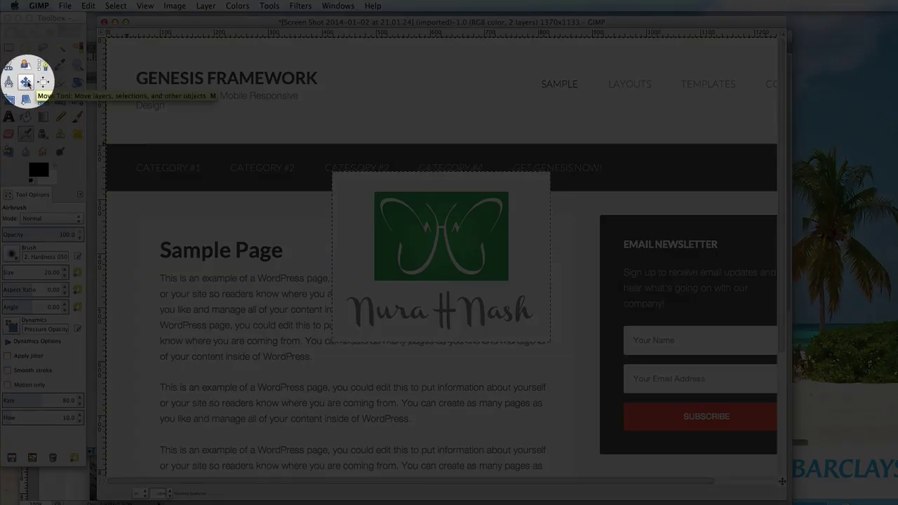
left_click(26, 82)
Drag the pasted logo to the header's top-left and scale it proportionally to about 236×185 px
left_click_drag(463, 288, 255, 159)
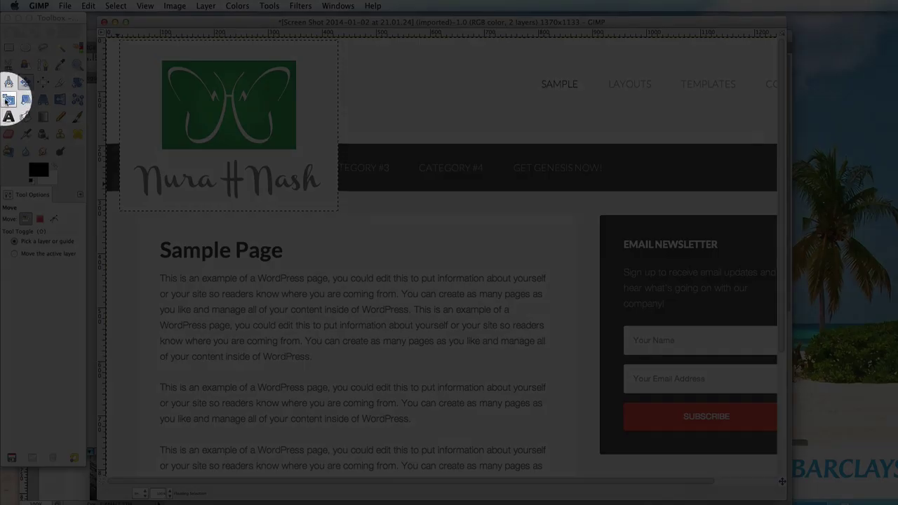
left_click(9, 100)
left_click(330, 199)
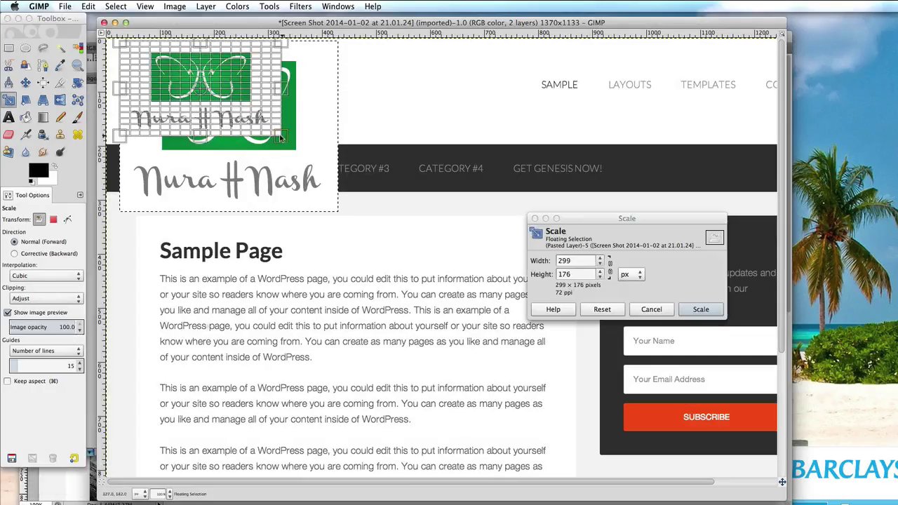
left_click_drag(330, 200, 266, 143)
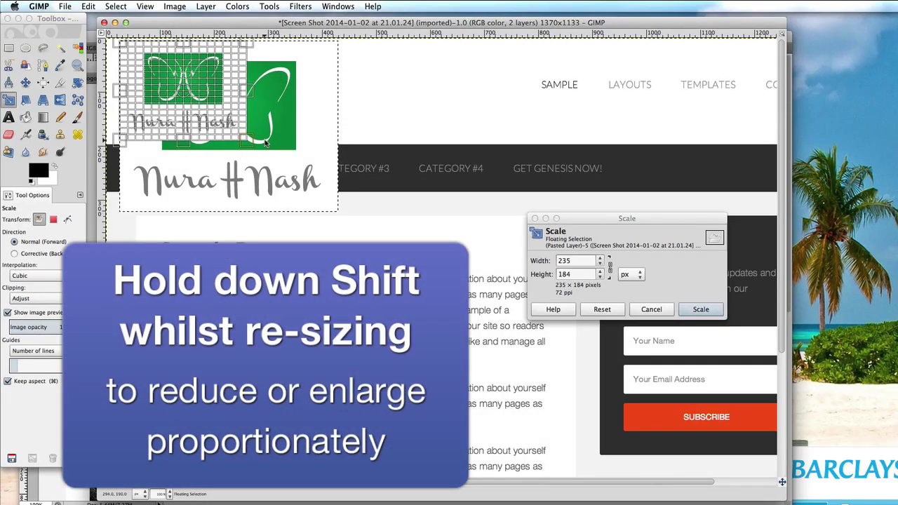
key("Return")
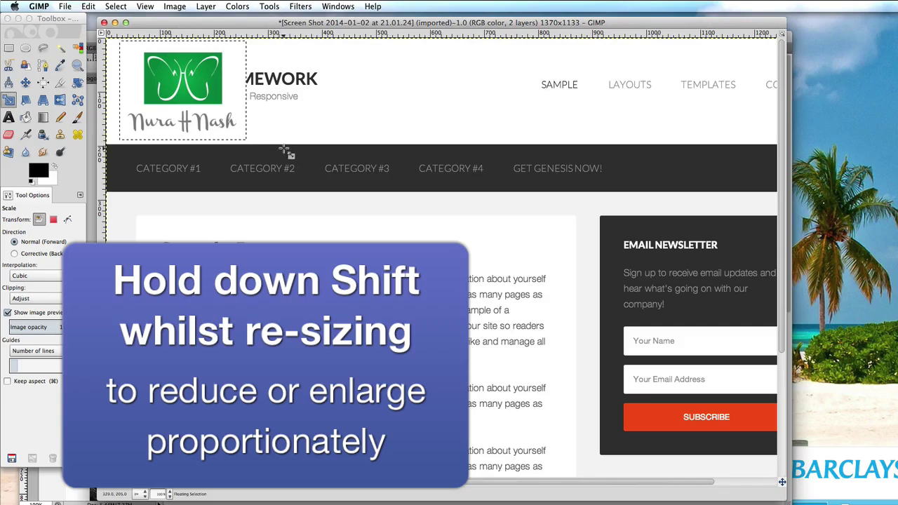
left_click(287, 150)
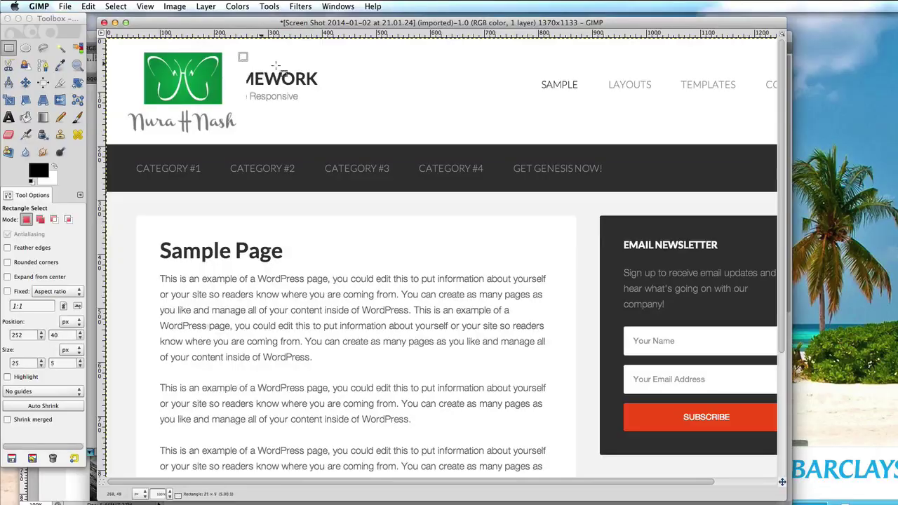
Fill the header area right of the logo, title and navigation links, with white
left_click_drag(242, 58, 760, 115)
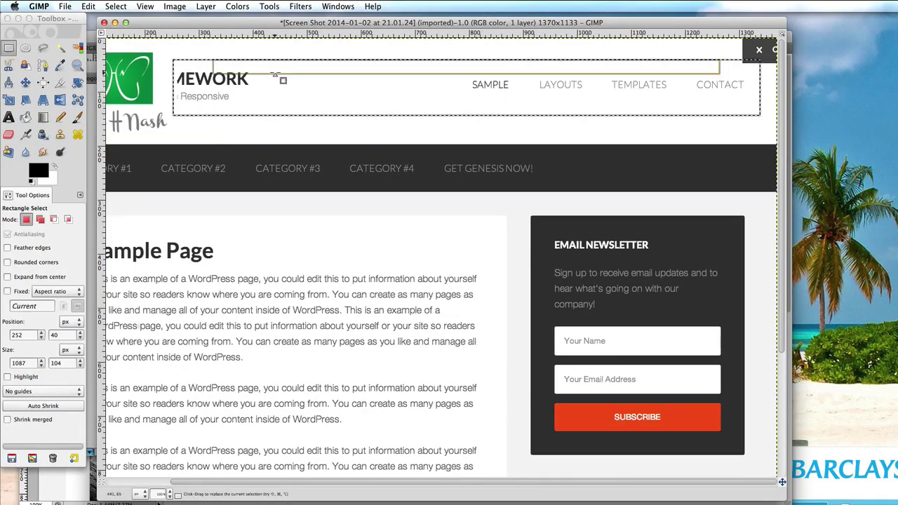
left_click(88, 6)
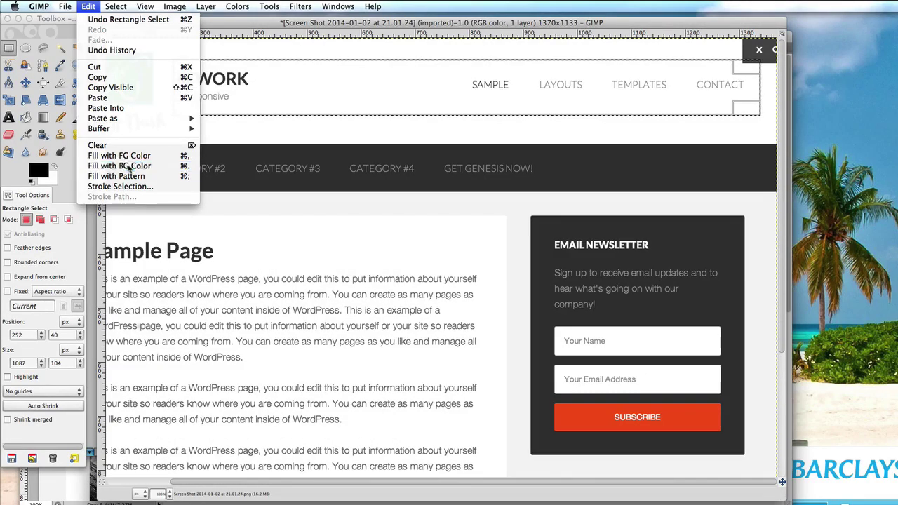
left_click(129, 166)
left_click(288, 54)
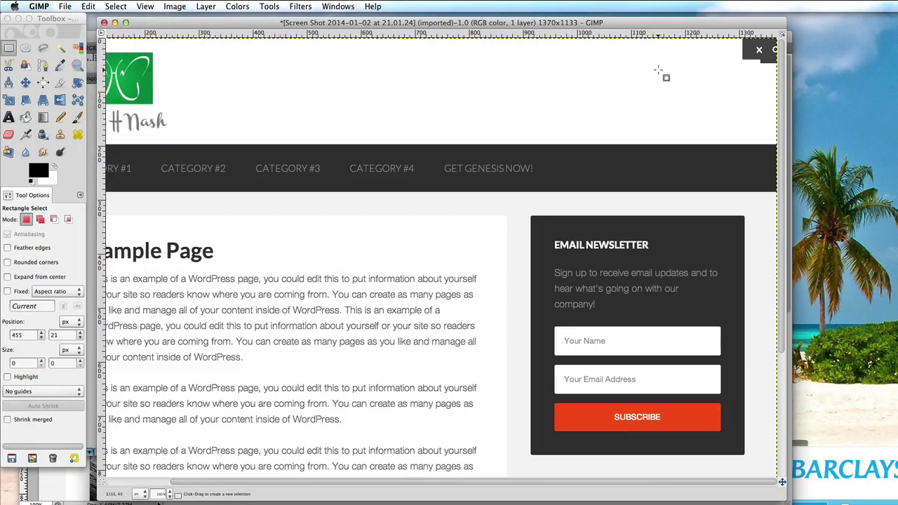
Fill the leftover Close Demo tab at the top right with white
left_click_drag(658, 70, 800, 32)
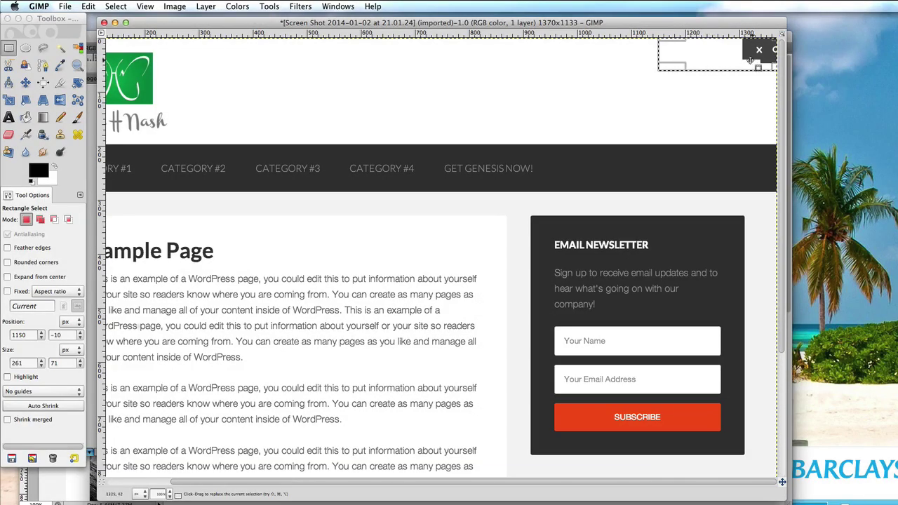
left_click(88, 6)
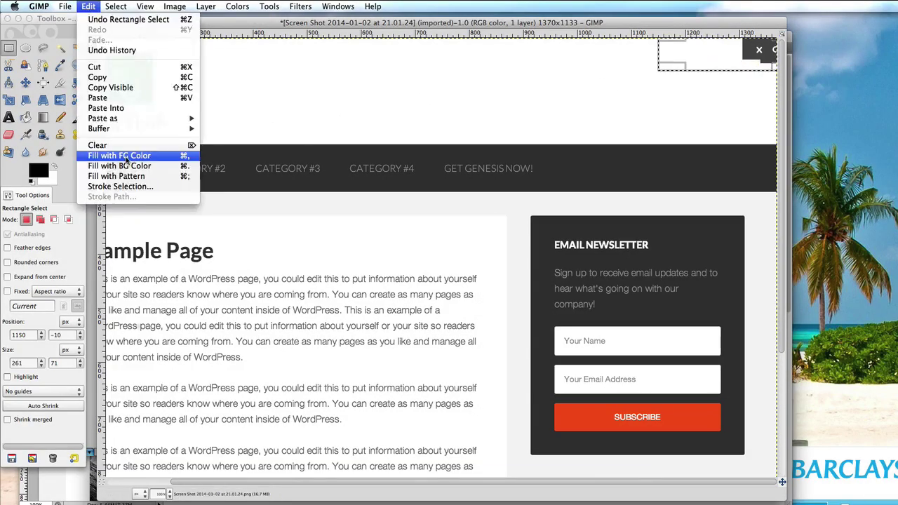
left_click(127, 166)
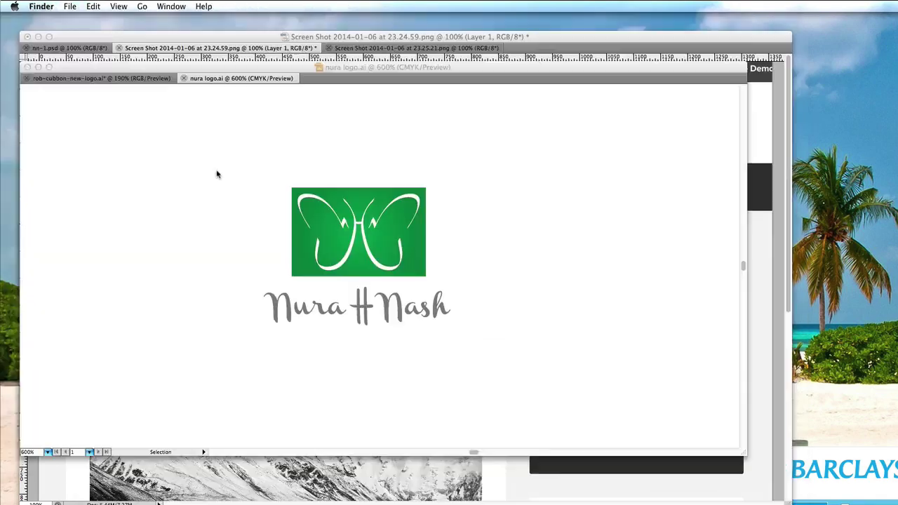
In nura logo.ai, select the whole Nura Nash logo, butterfly mark and lettering together
left_click(217, 174)
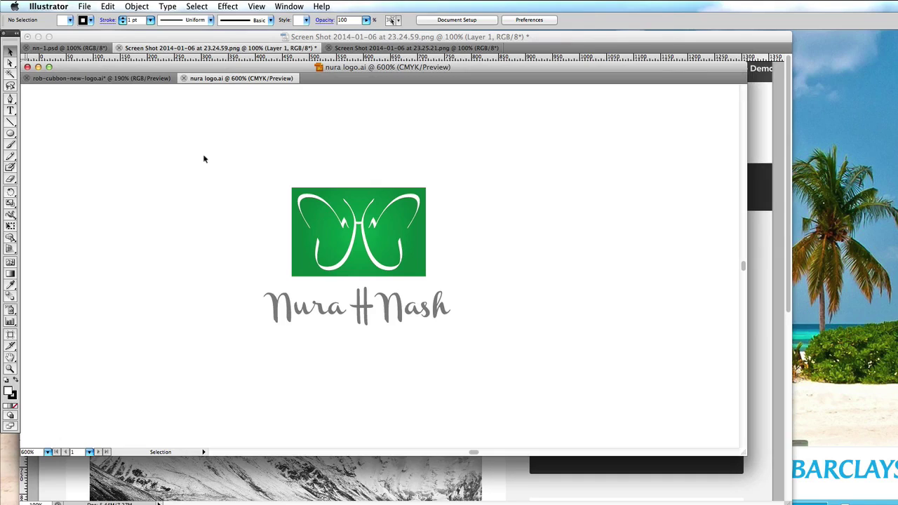
left_click_drag(203, 154, 523, 349)
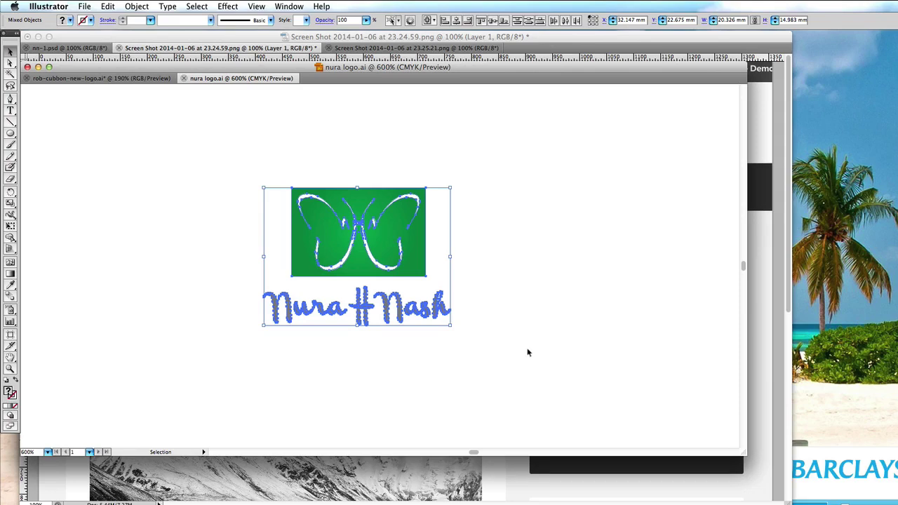
Paste the copied Nura Nash logo into the Genesis screenshot as a Smart Object
left_click(549, 492)
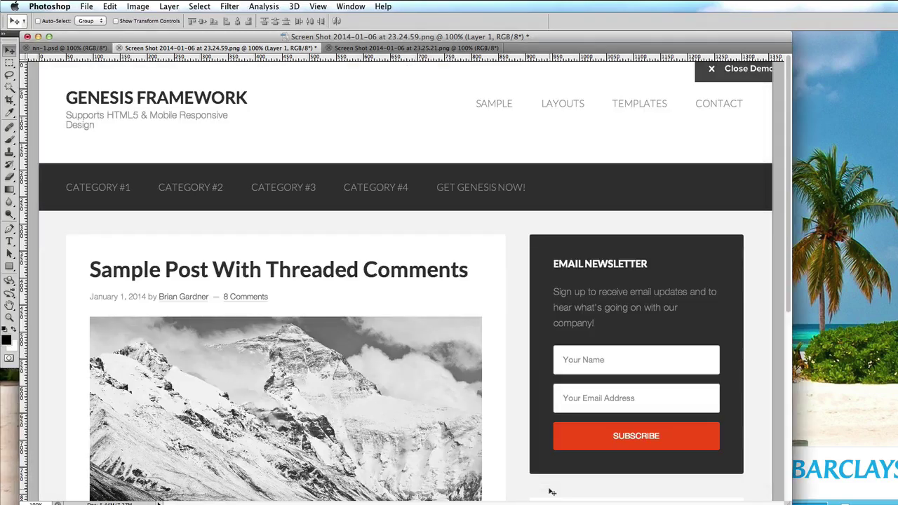
key("super+v")
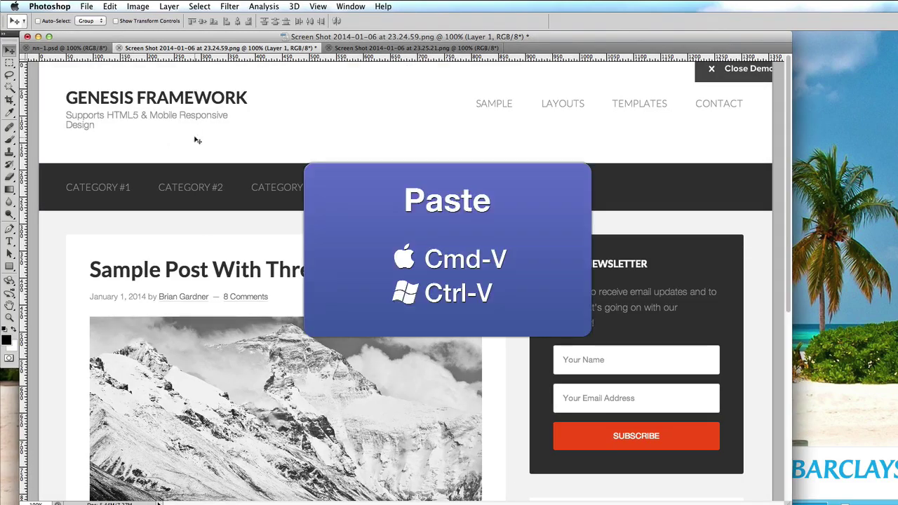
left_click(294, 192)
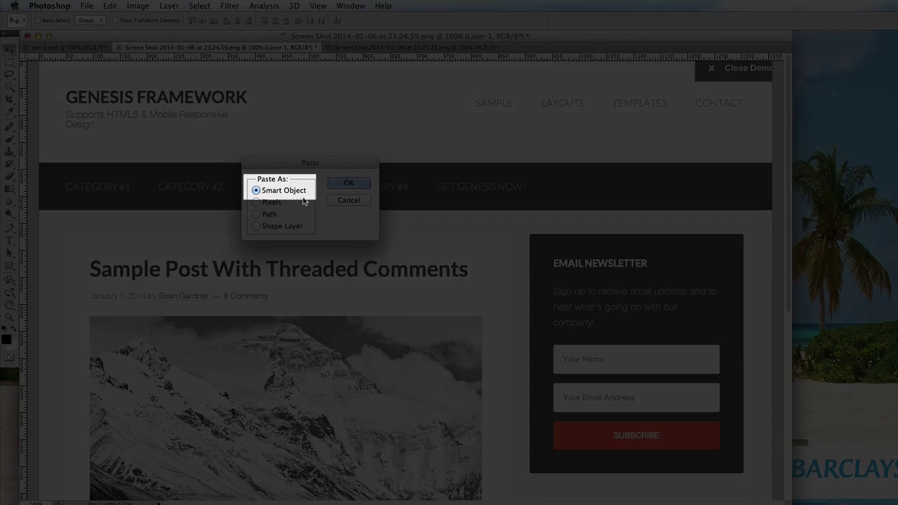
key("Return")
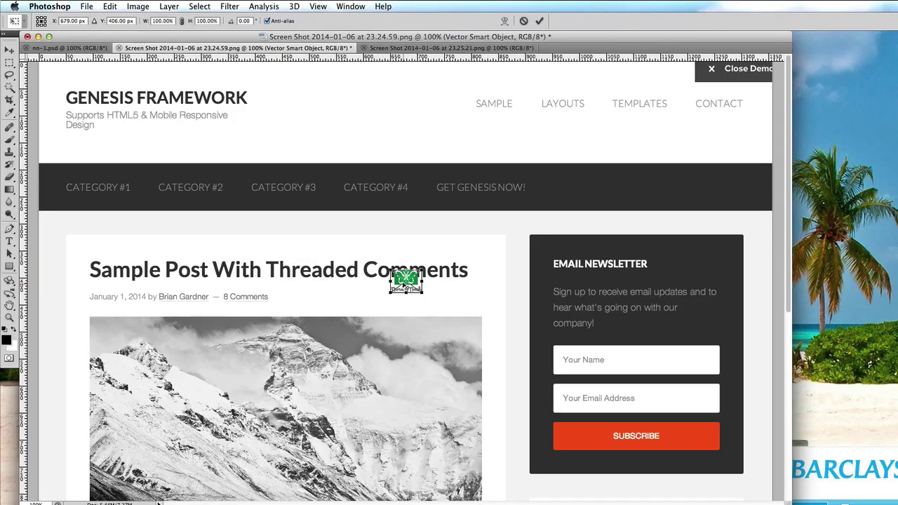
Scale the logo proportionally to fit the header's top-left corner
left_click_drag(390, 270, 76, 72)
left_click_drag(641, 438, 540, 361)
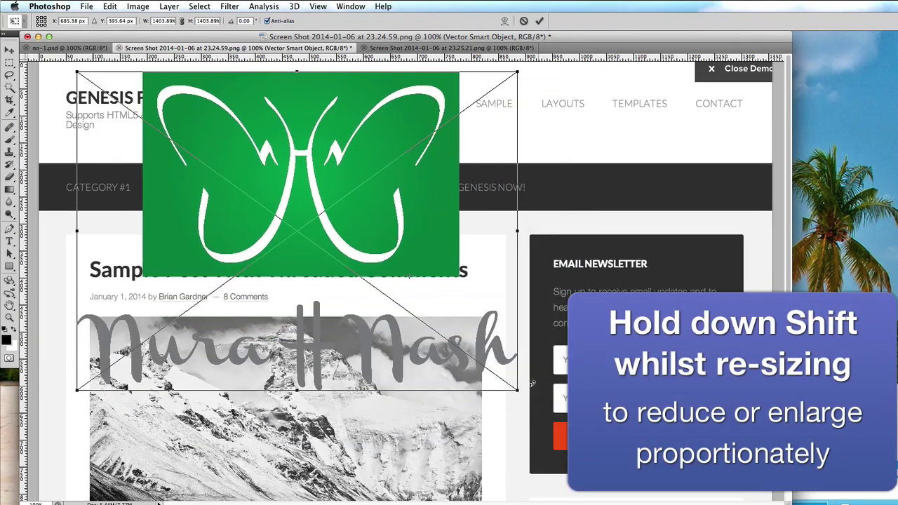
key("Return")
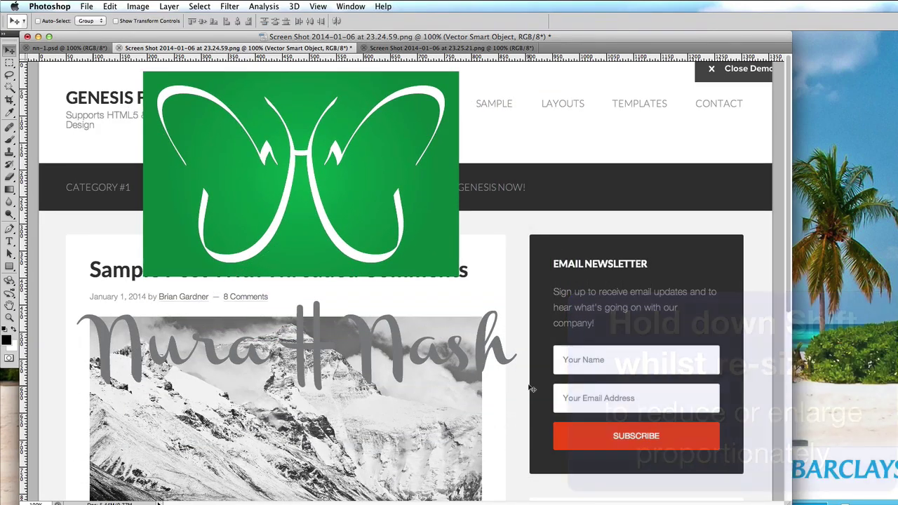
key("ctrl+t")
left_click_drag(531, 388, 251, 175)
key("Return")
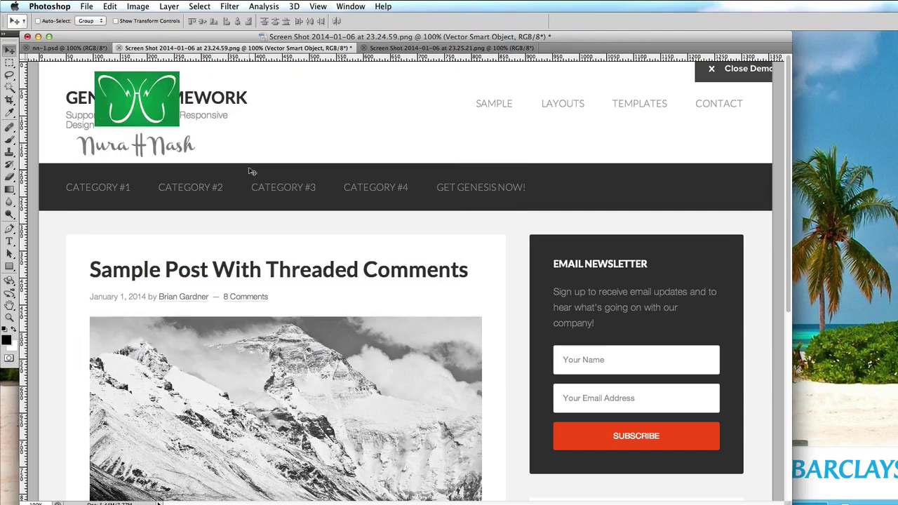
Test a Pixels paste of the logo over the header, then delete the blurry copy
key("cmd+v")
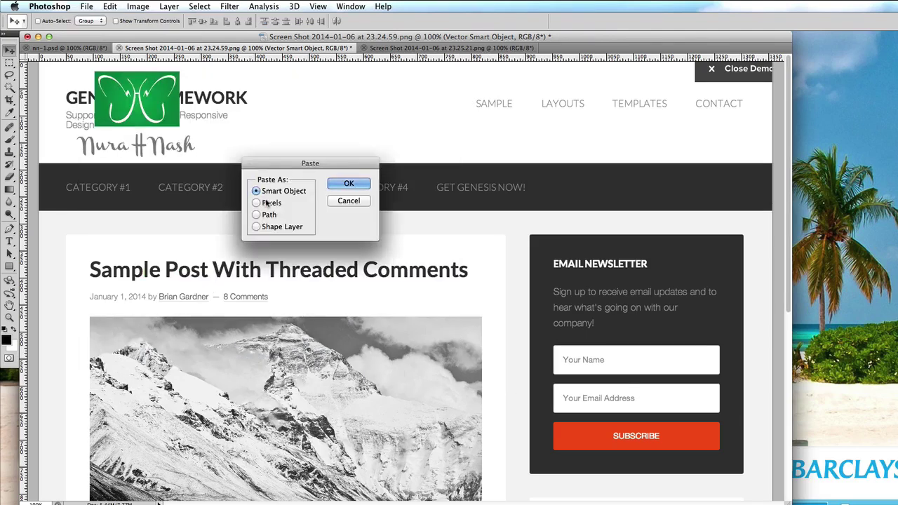
left_click(269, 200)
key("Return")
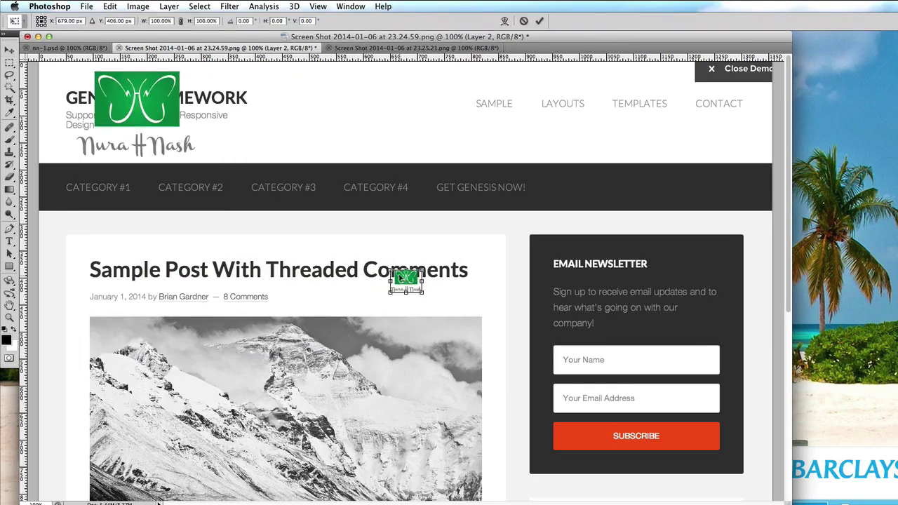
left_click_drag(423, 293, 632, 459)
left_click_drag(503, 374, 327, 297)
key("Return")
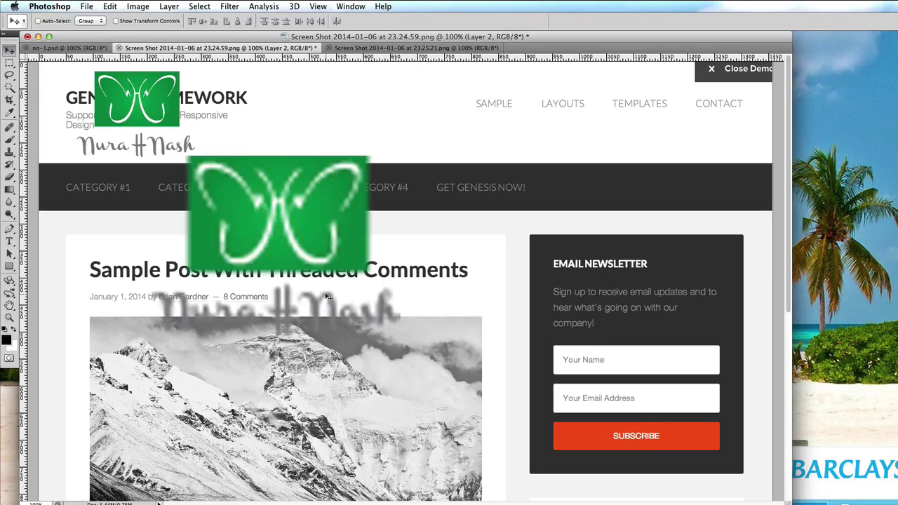
key("BackSpace")
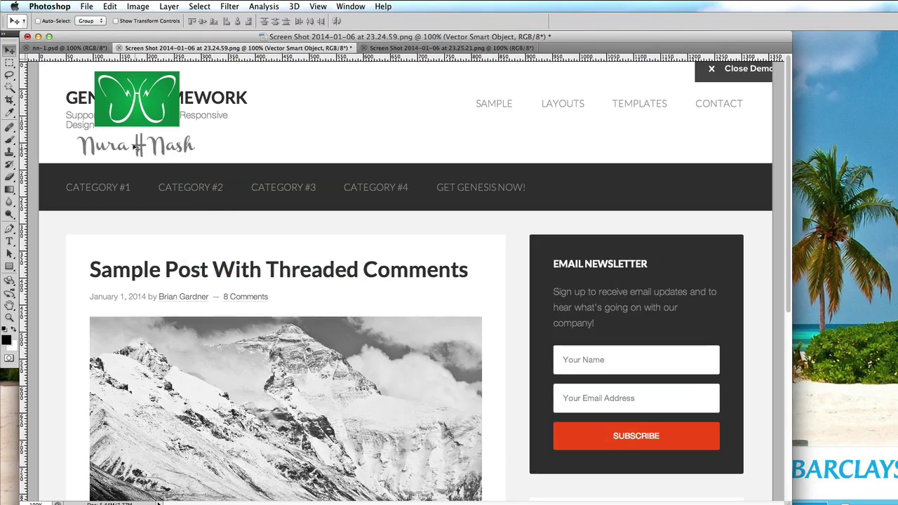
Show the Layers panel with F7, select Layer 1 and Merge Down into the Background
left_click(675, 106, "super")
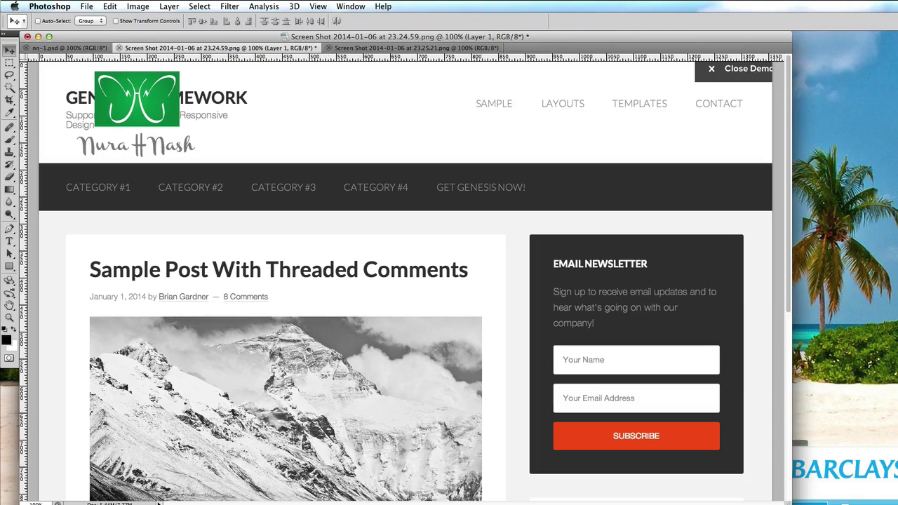
key("F7")
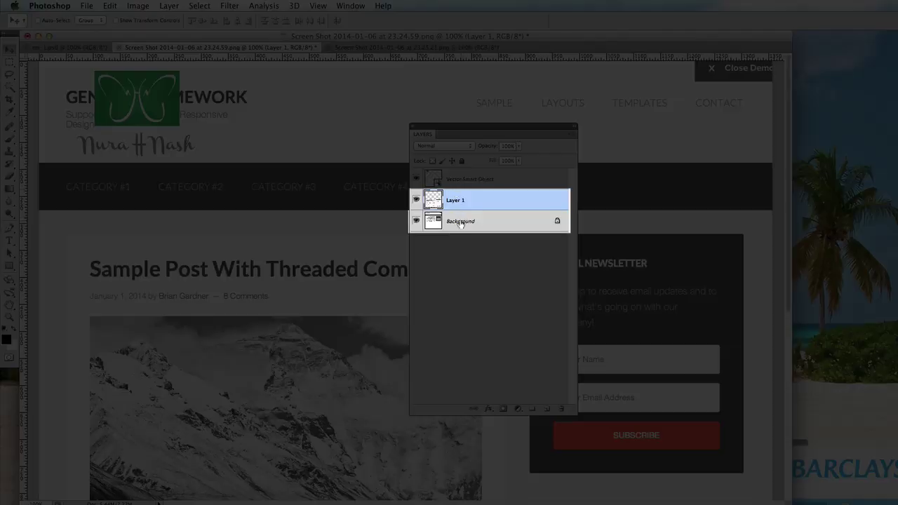
left_click(460, 222)
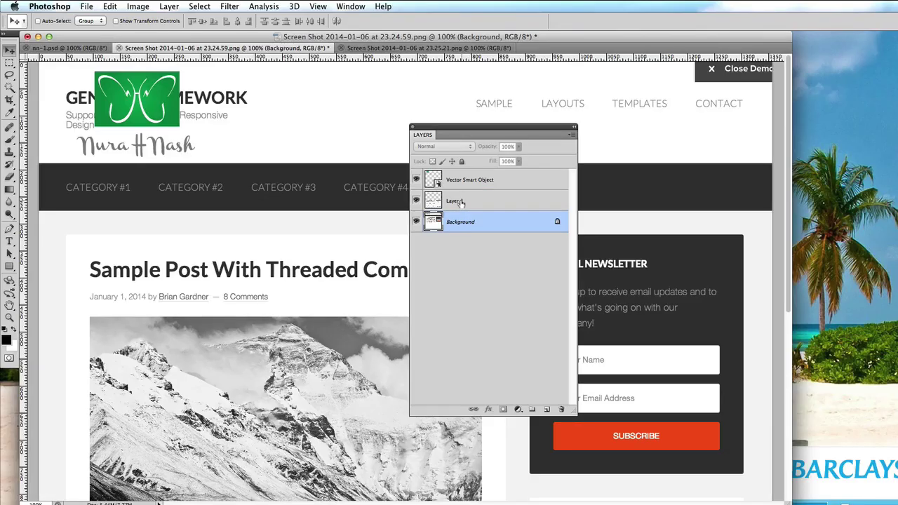
left_click(461, 202)
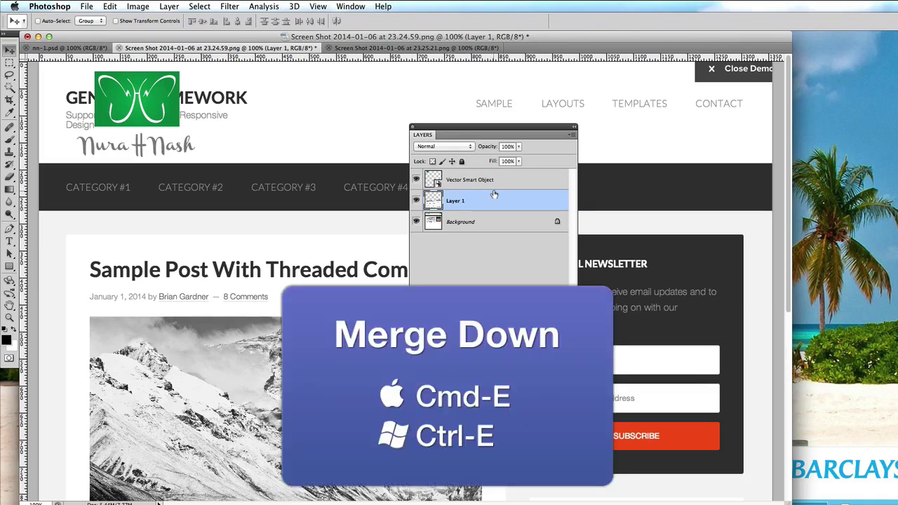
left_click(572, 140)
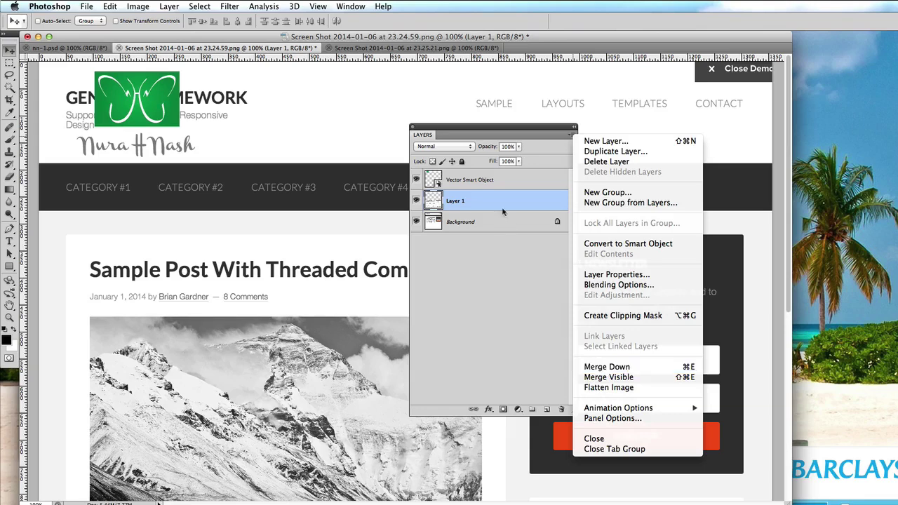
left_click(626, 367)
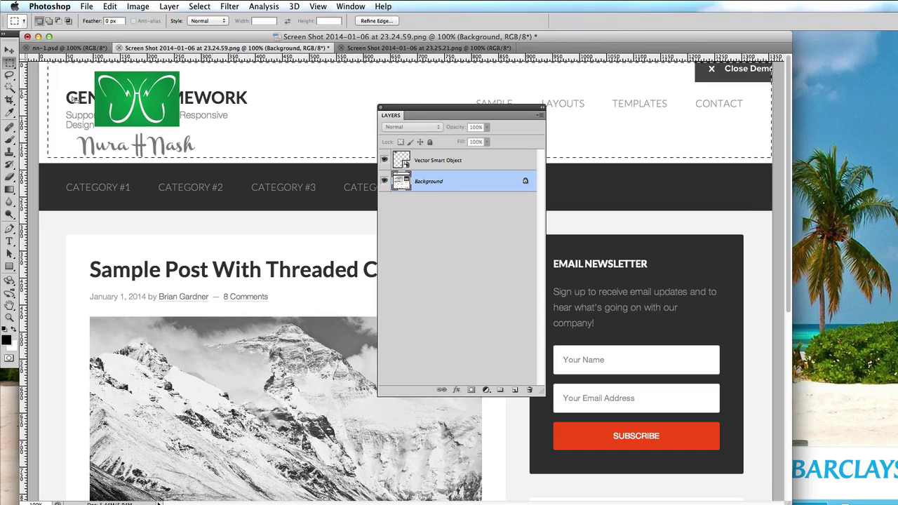
Fill the header selection around the logo with White, then deselect
key("i")
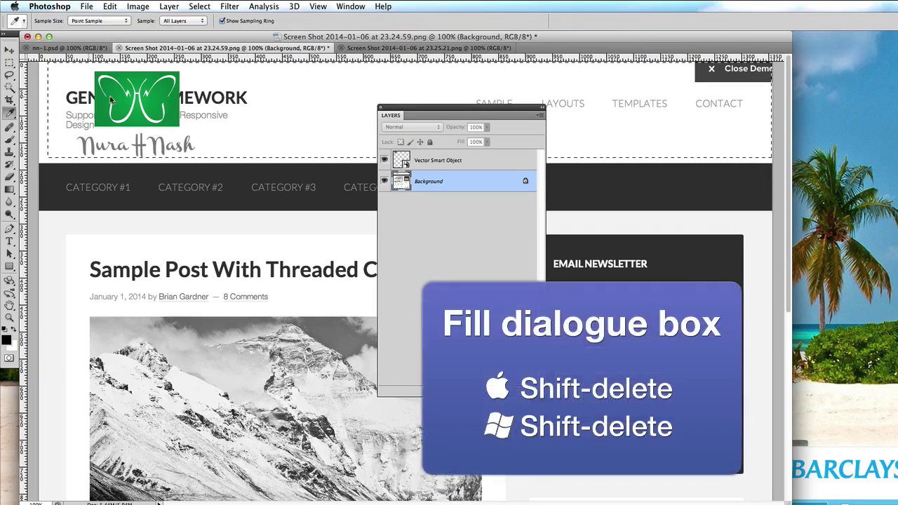
key("shift+BackSpace")
left_click_drag(169, 161, 183, 183)
left_click(178, 215)
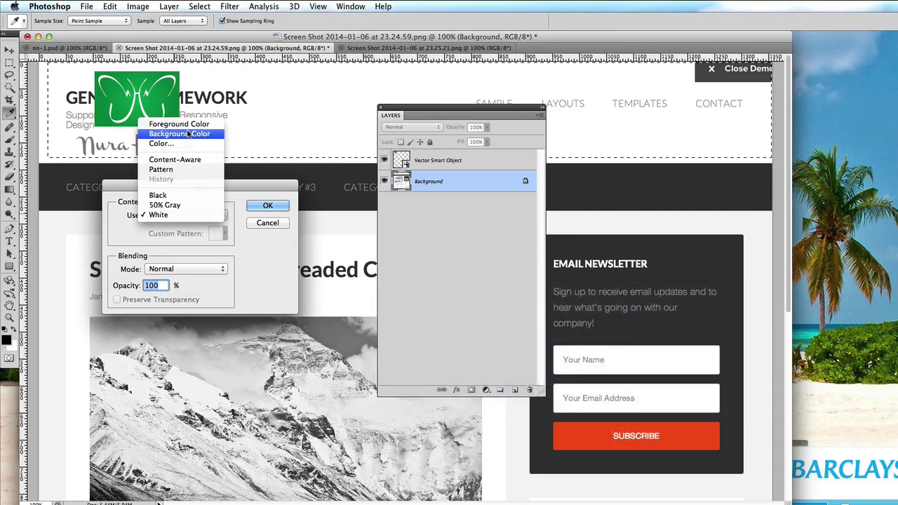
left_click(188, 134)
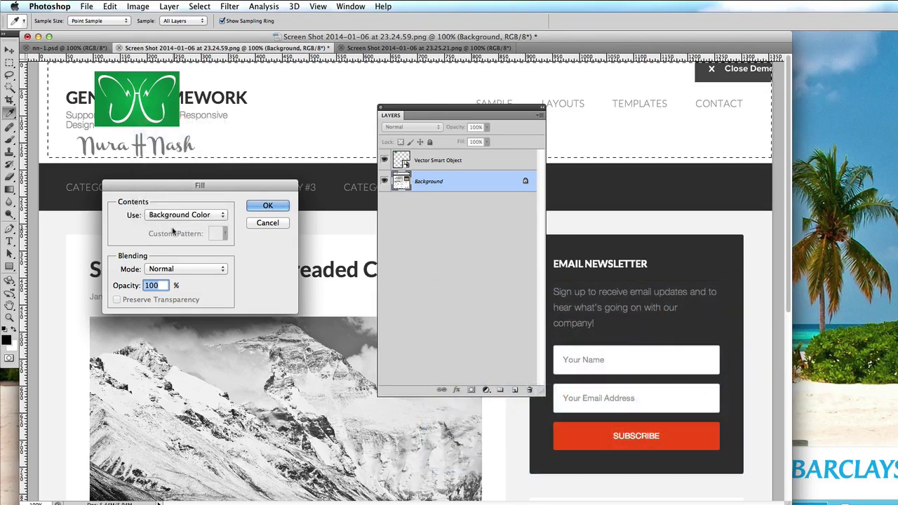
left_click(176, 215)
left_click(176, 298)
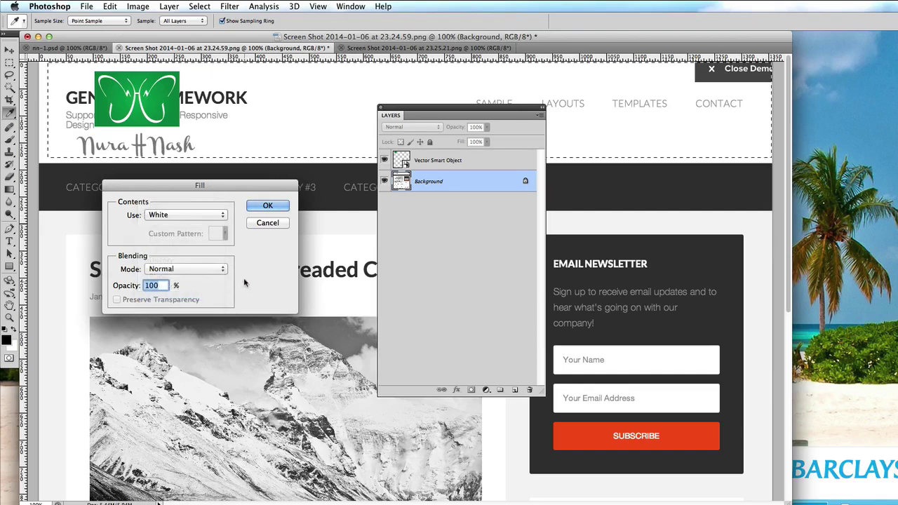
left_click(267, 206)
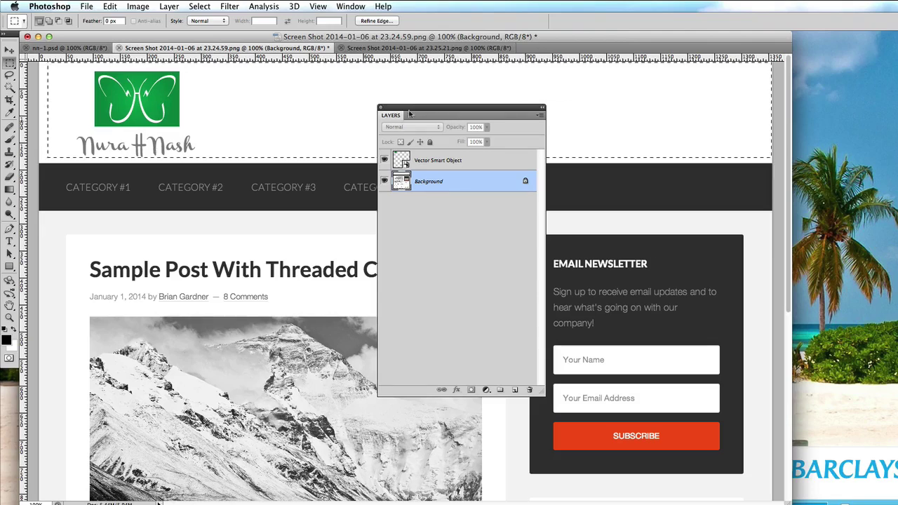
left_click_drag(391, 115, 879, 204)
left_click(311, 223)
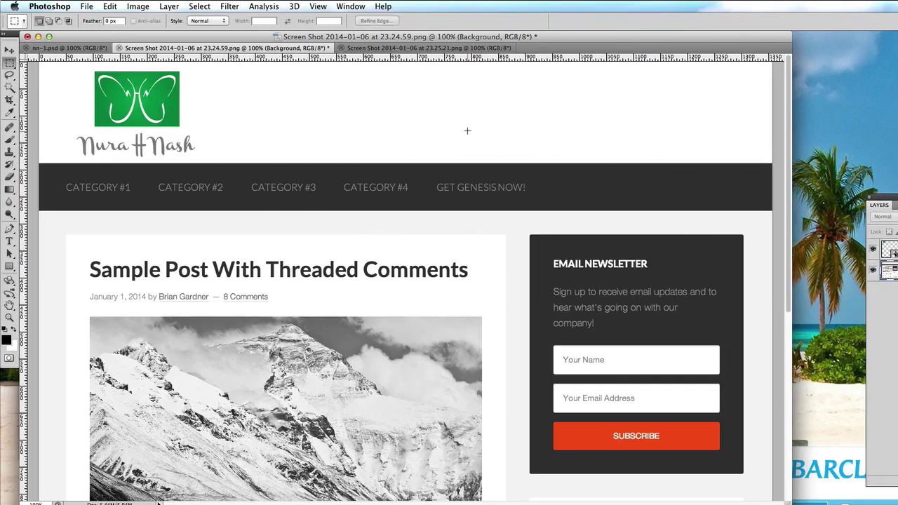